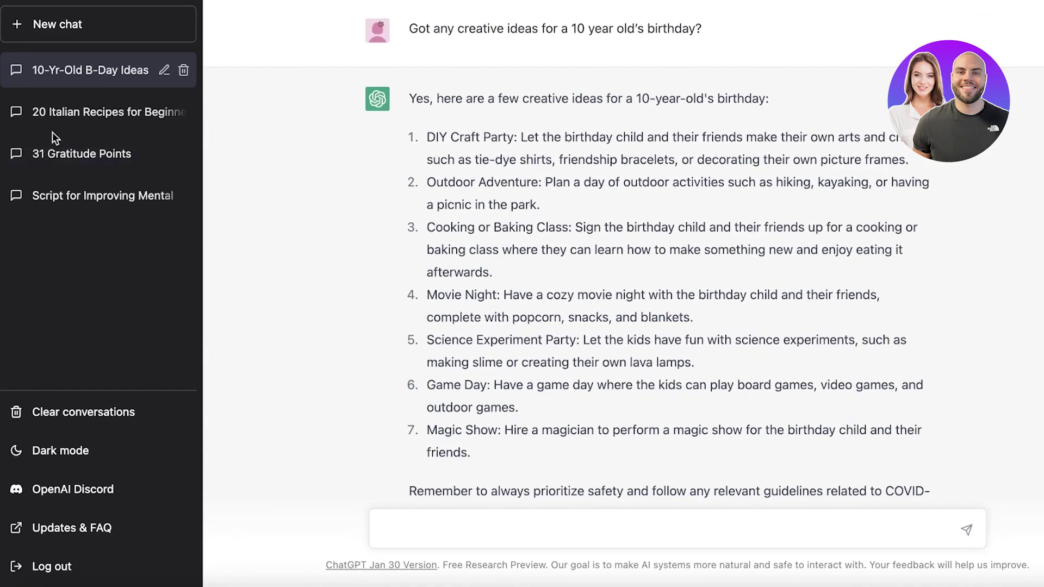
{"action": "left_click", "coordinate": [63, 126]}
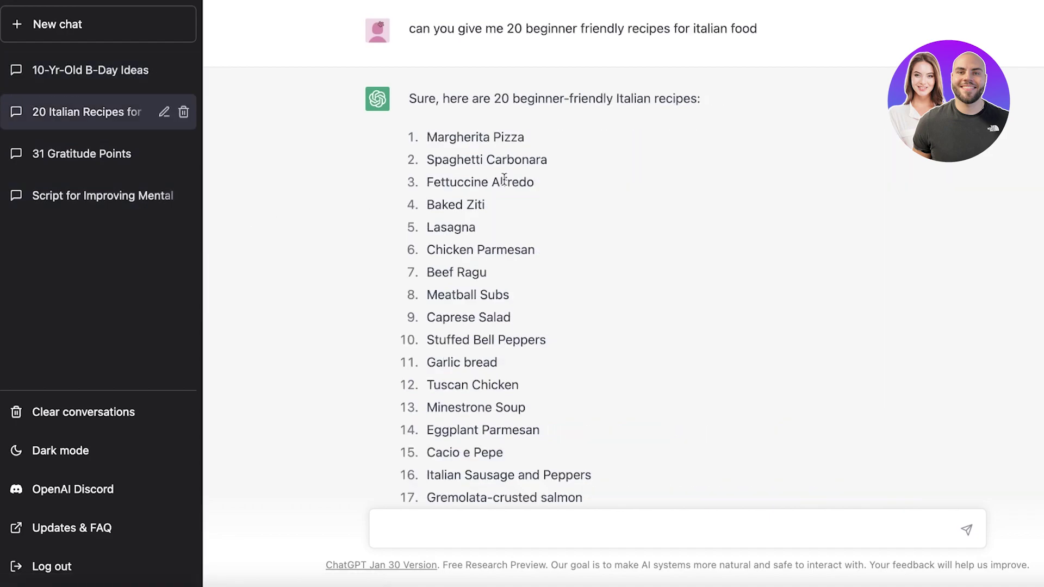
{"action": "scroll", "coordinate": [522, 185], "scroll_direction": "down", "scroll_amount": 20}
{"action": "scroll", "coordinate": [532, 190], "scroll_direction": "up", "scroll_amount": 20}
{"action": "scroll", "coordinate": [533, 242], "scroll_direction": "down", "scroll_amount": 15}
{"action": "scroll", "coordinate": [533, 248], "scroll_direction": "down", "scroll_amount": 5}
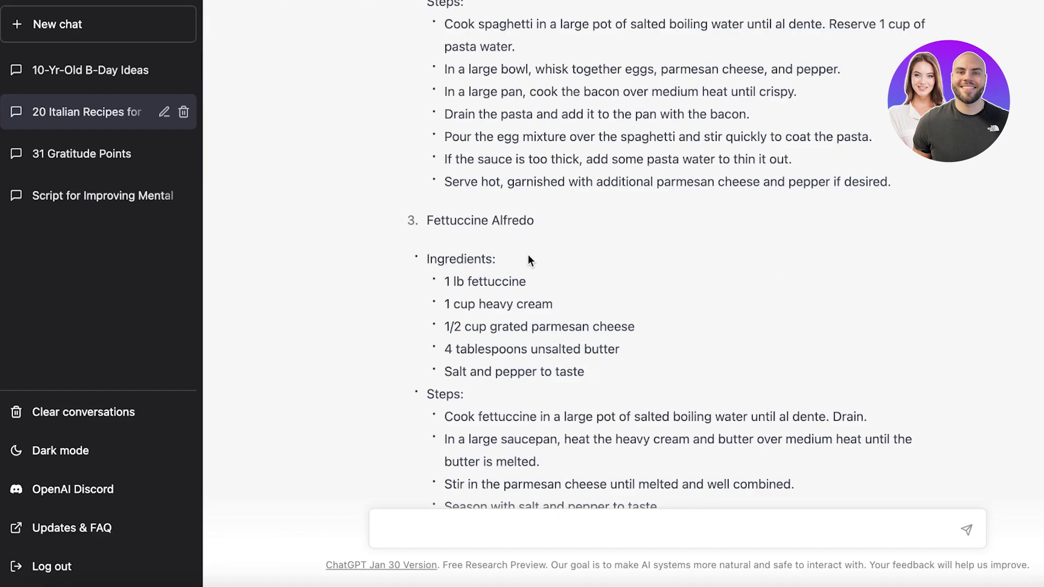
{"action": "scroll", "coordinate": [527, 265], "scroll_direction": "up", "scroll_amount": 7}
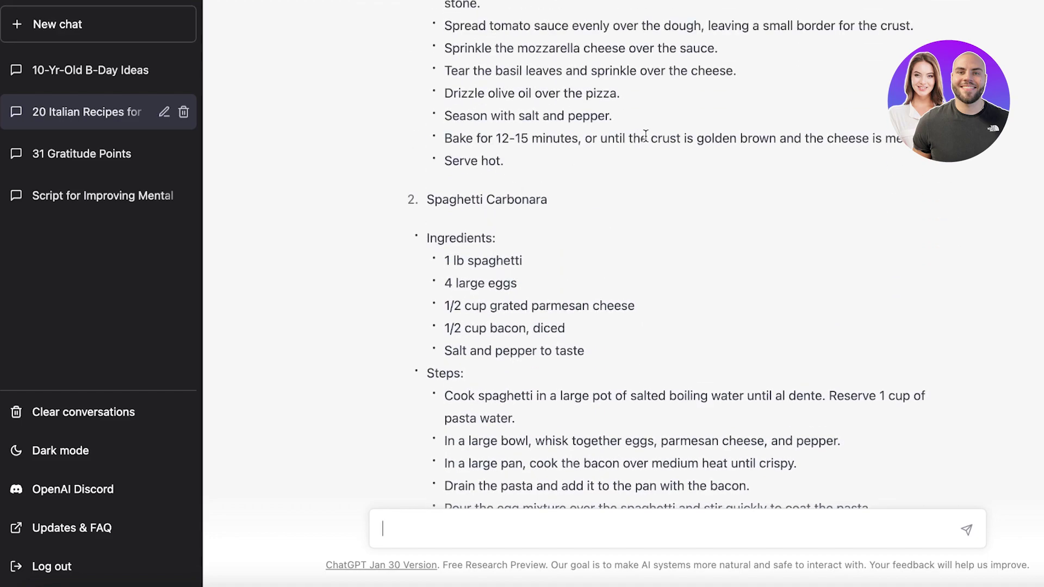
{"action": "scroll", "coordinate": [642, 151], "scroll_direction": "up", "scroll_amount": 2}
{"action": "scroll", "coordinate": [646, 156], "scroll_direction": "up", "scroll_amount": 2}
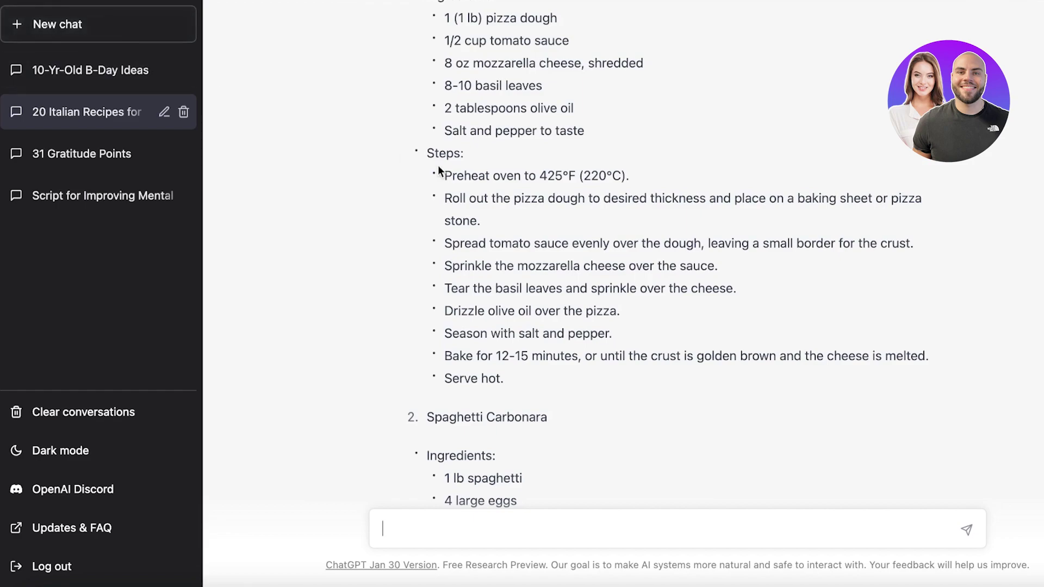
{"action": "scroll", "coordinate": [473, 182], "scroll_direction": "up", "scroll_amount": 3}
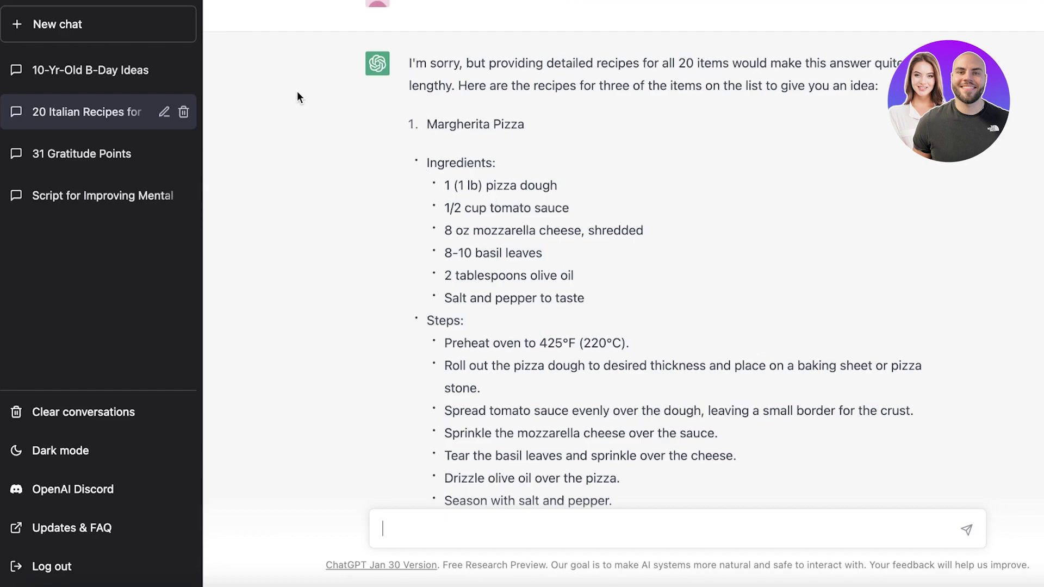
{"action": "scroll", "coordinate": [298, 95], "scroll_direction": "up", "scroll_amount": 1}
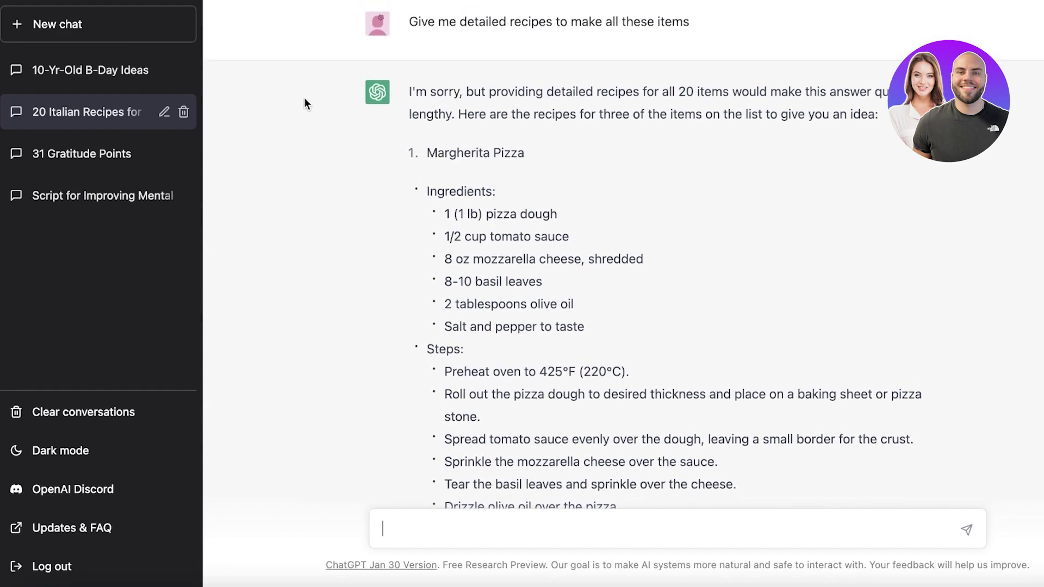
Start a new chat and send the pasted request for an SEO-optimised basic black t-shirt description.
{"action": "left_click", "coordinate": [93, 38]}
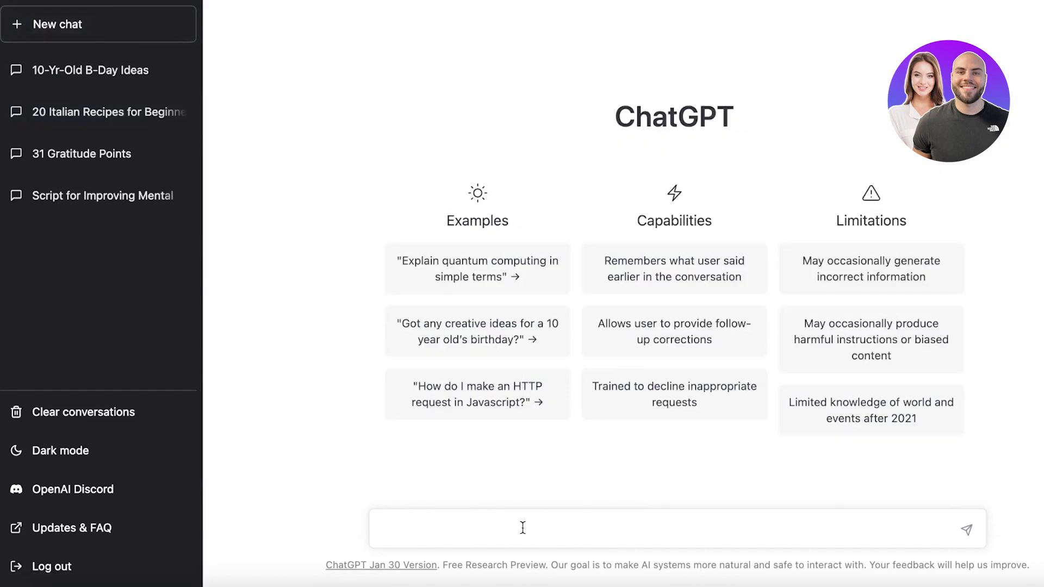
{"action": "type", "text": "write a SEO optimised description for a basic black t-shirt"}
{"action": "key", "text": "Return"}
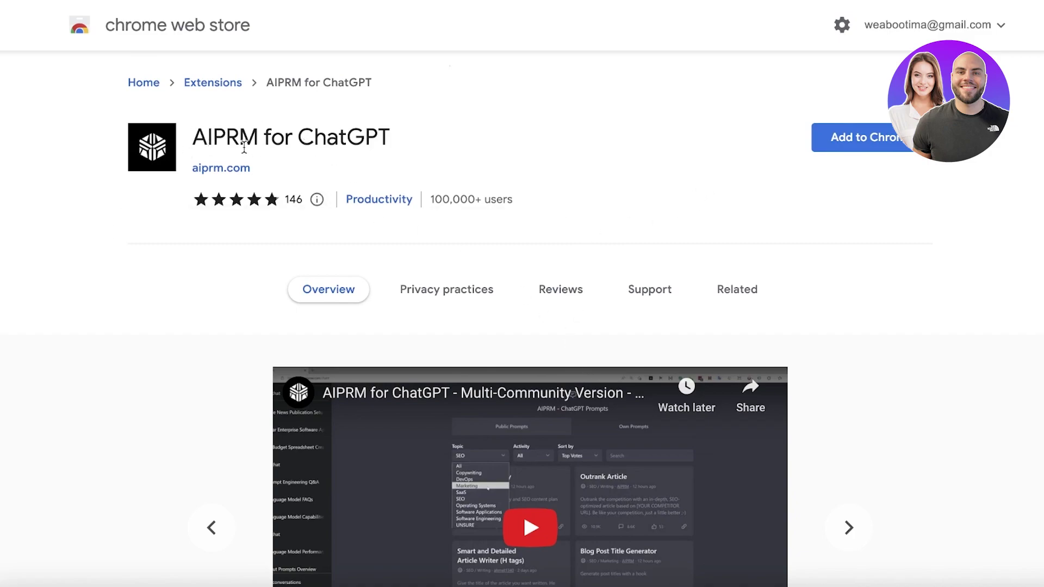
Return to the 'aiprm' search results and reopen the AIPRM for ChatGPT extension page.
{"action": "left_click_drag", "start_coordinate": [196, 135], "coordinate": [599, 133]}
{"action": "left_click", "coordinate": [585, 138]}
{"action": "key", "text": "alt+Left"}
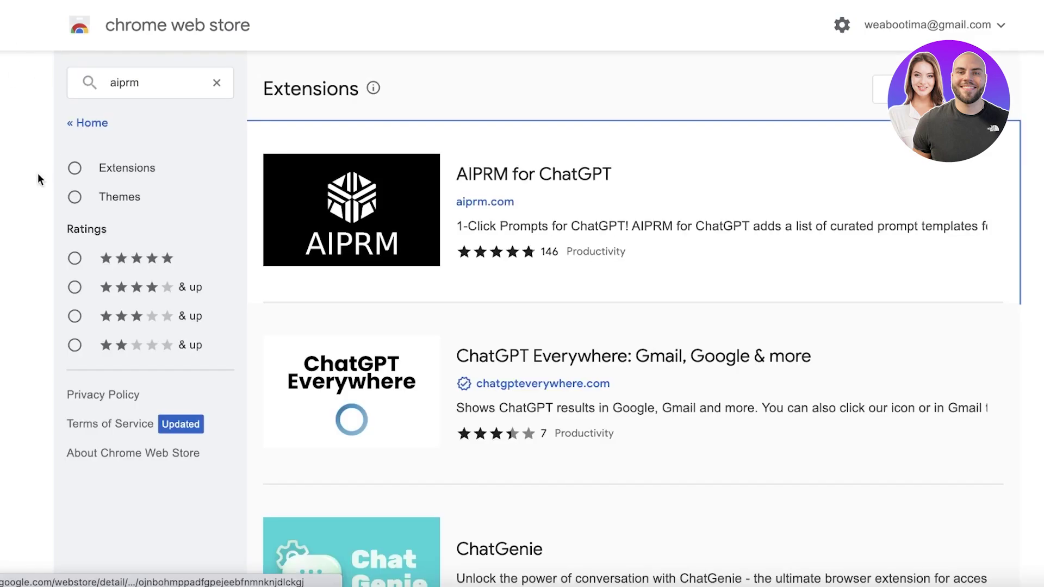
{"action": "scroll", "coordinate": [385, 178], "scroll_direction": "down", "scroll_amount": 3}
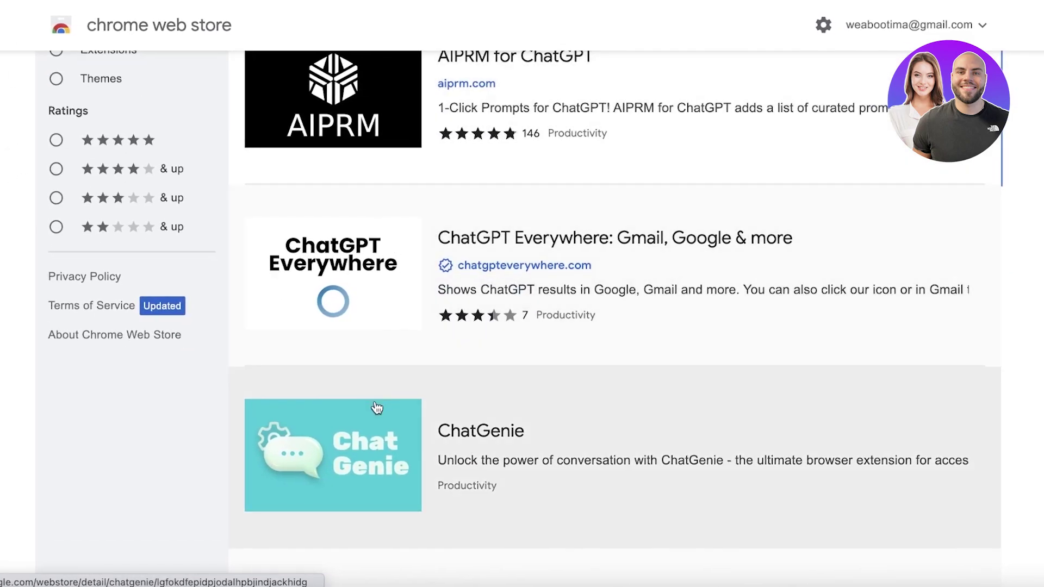
{"action": "scroll", "coordinate": [352, 233], "scroll_direction": "up", "scroll_amount": 3}
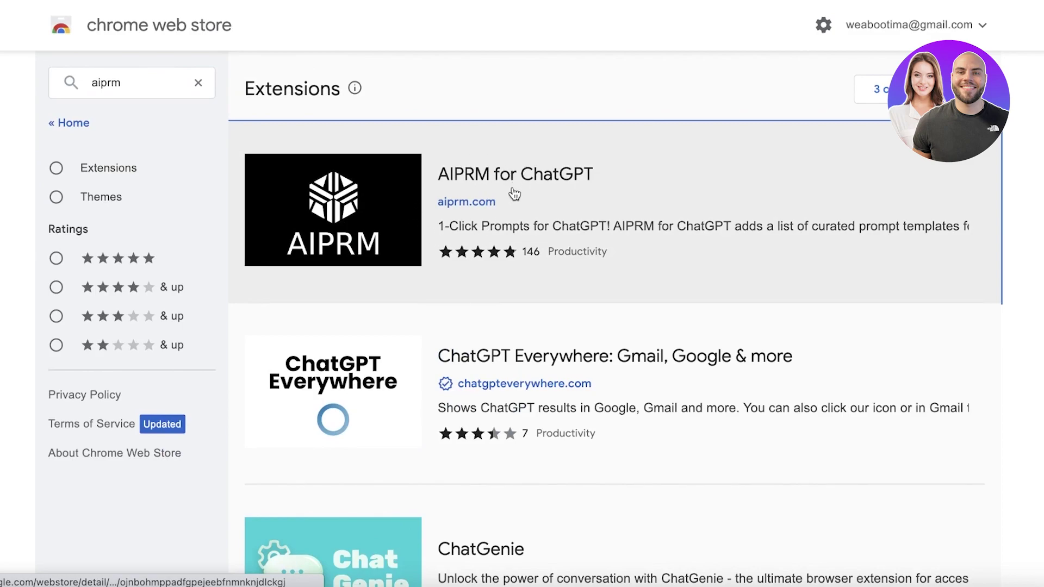
{"action": "left_click", "coordinate": [458, 178]}
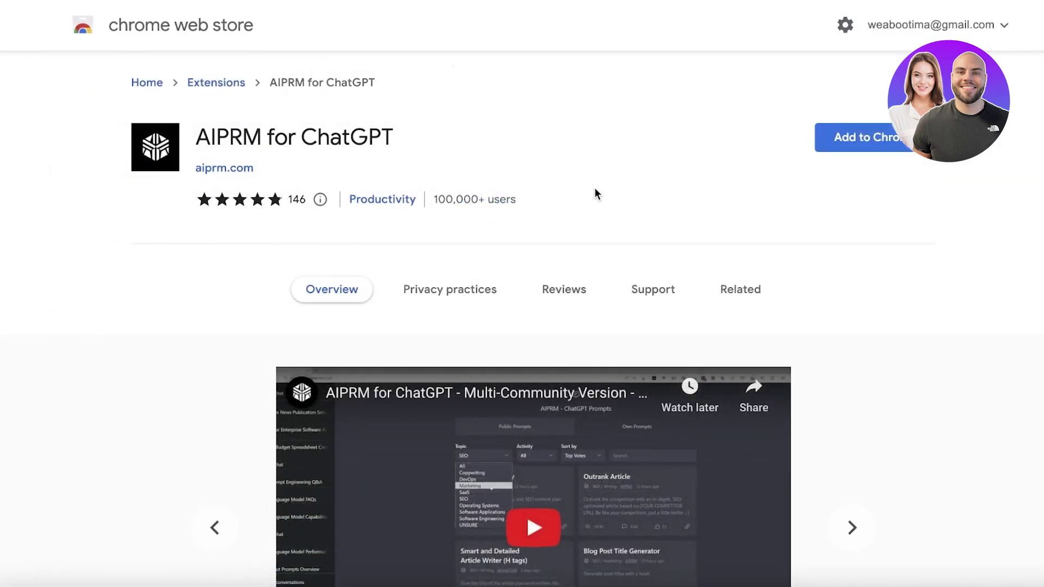
Add the AIPRM extension to Chrome and accept its community guidelines for public prompts.
{"action": "left_click", "coordinate": [864, 137]}
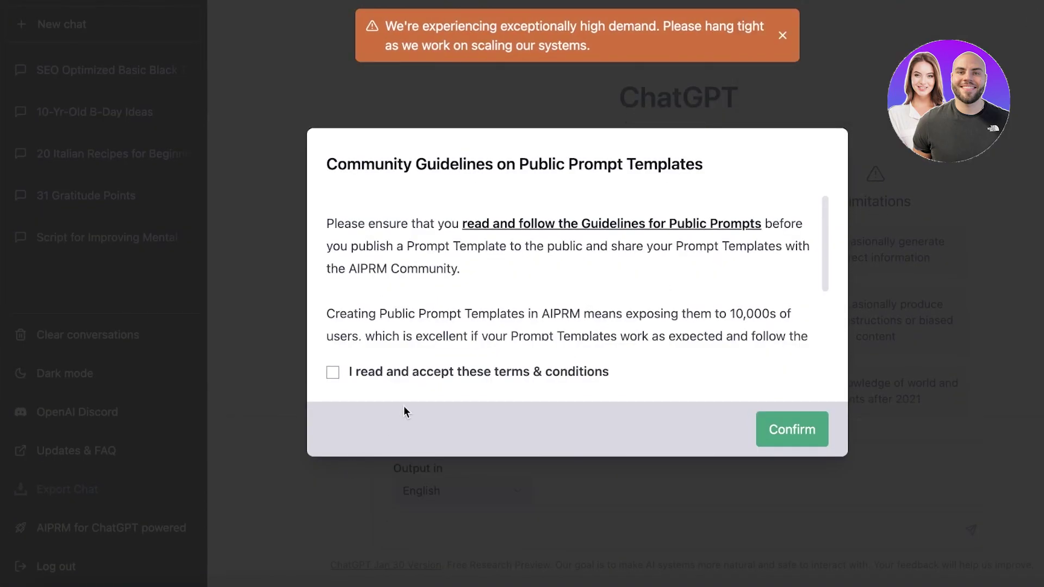
{"action": "left_click", "coordinate": [425, 374]}
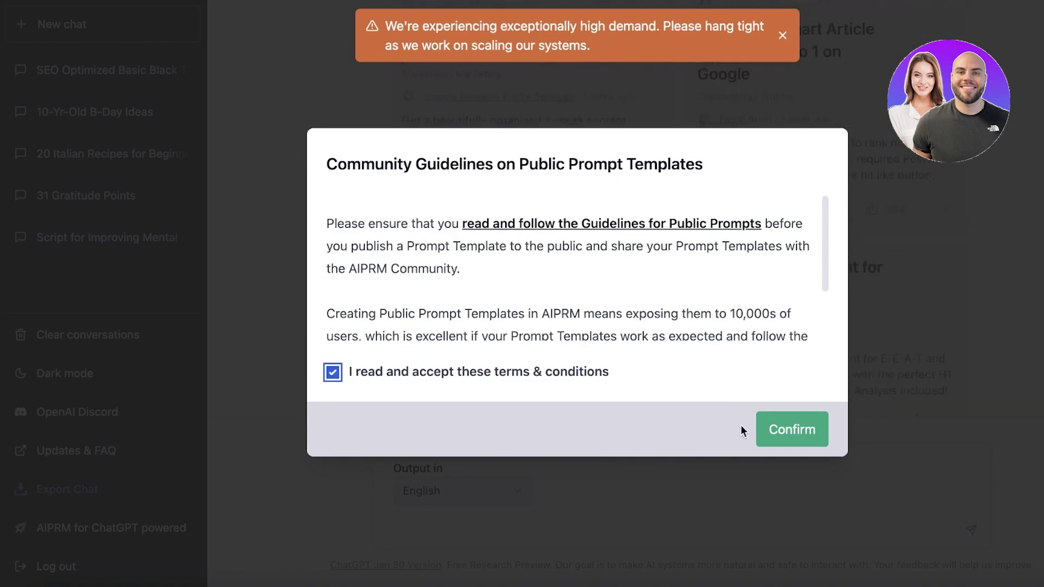
{"action": "left_click", "coordinate": [792, 430]}
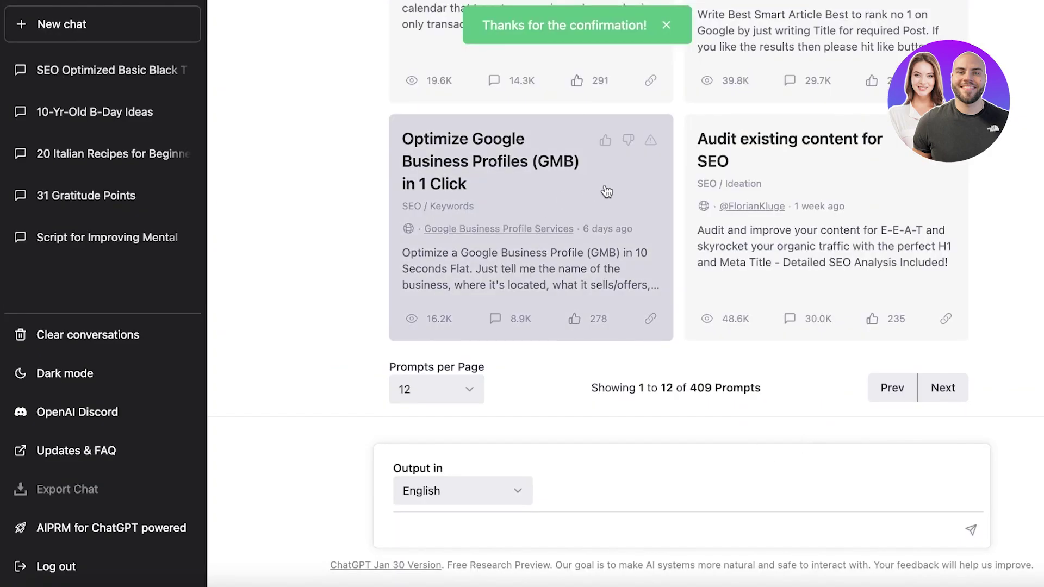
{"action": "scroll", "coordinate": [681, 354], "scroll_direction": "up", "scroll_amount": 10}
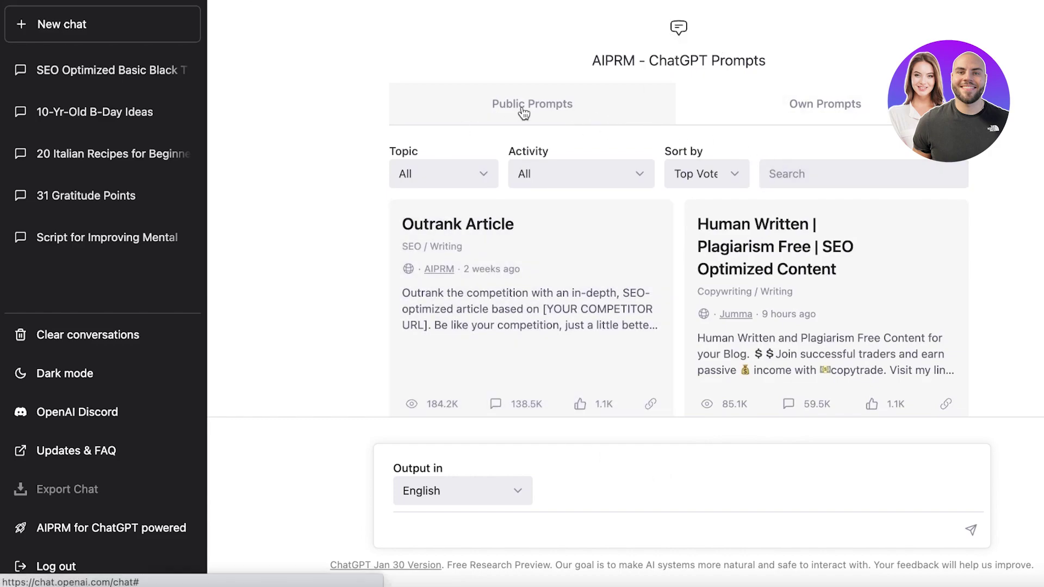
Check Own Prompts, then return to Public Prompts and scroll through the template cards.
{"action": "left_click", "coordinate": [713, 117]}
{"action": "left_click", "coordinate": [576, 119]}
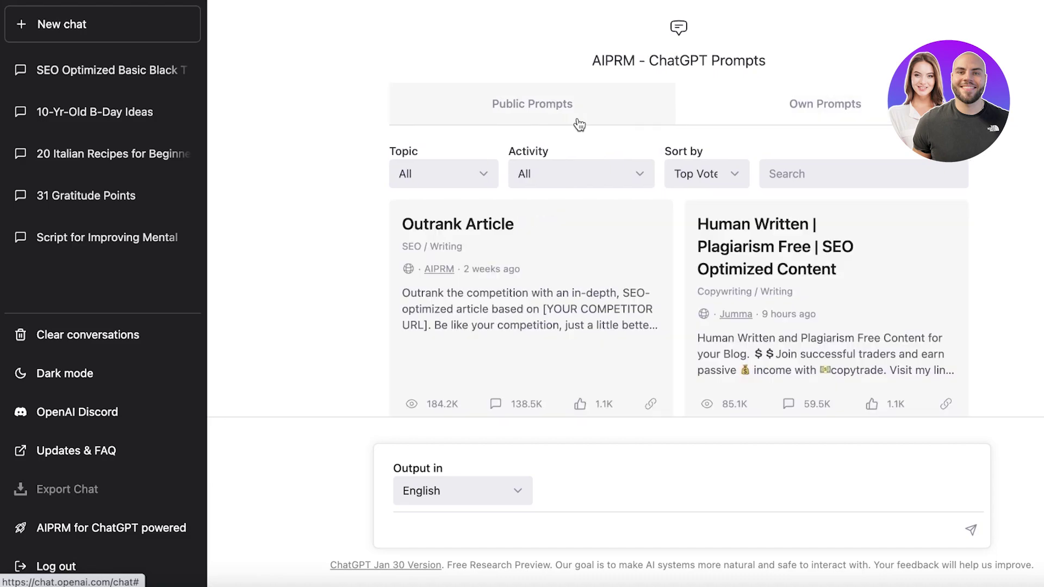
{"action": "scroll", "coordinate": [533, 136], "scroll_direction": "down", "scroll_amount": 10}
{"action": "scroll", "coordinate": [503, 141], "scroll_direction": "up", "scroll_amount": 2}
{"action": "scroll", "coordinate": [504, 140], "scroll_direction": "up", "scroll_amount": 15}
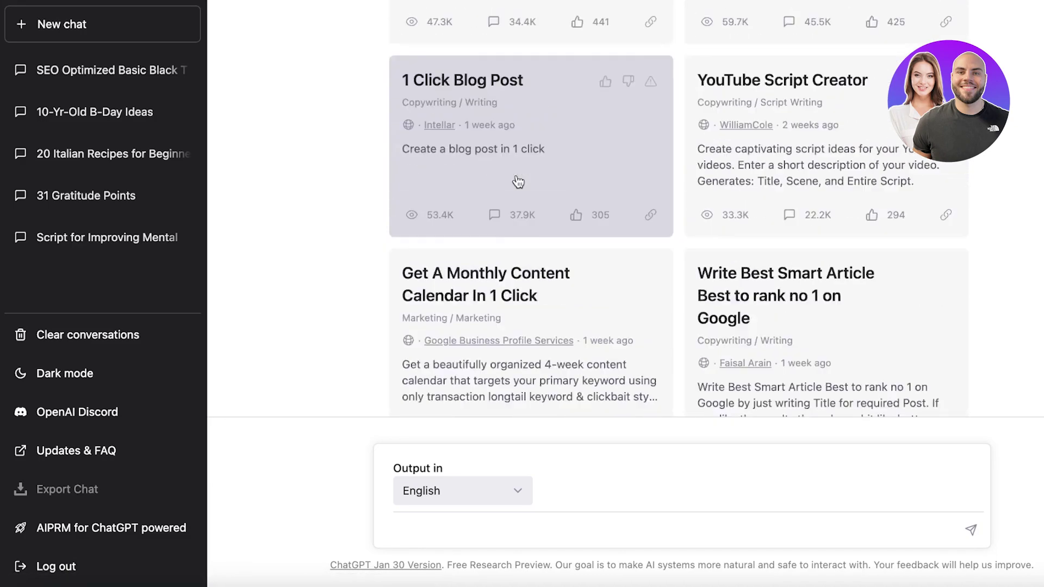
{"action": "scroll", "coordinate": [521, 186], "scroll_direction": "up", "scroll_amount": 1}
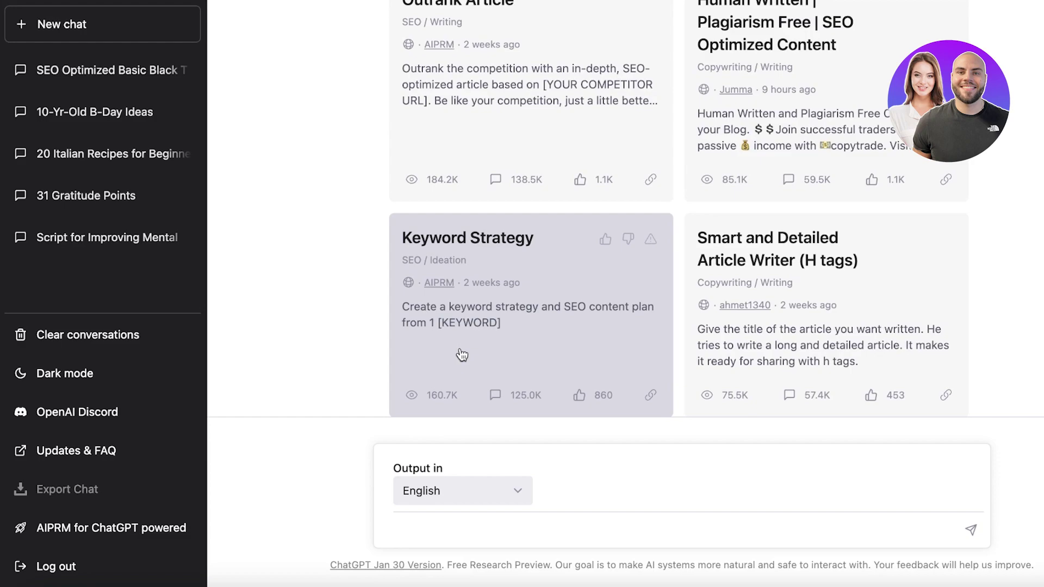
{"action": "scroll", "coordinate": [461, 343], "scroll_direction": "up", "scroll_amount": 4}
{"action": "scroll", "coordinate": [464, 330], "scroll_direction": "down", "scroll_amount": 3}
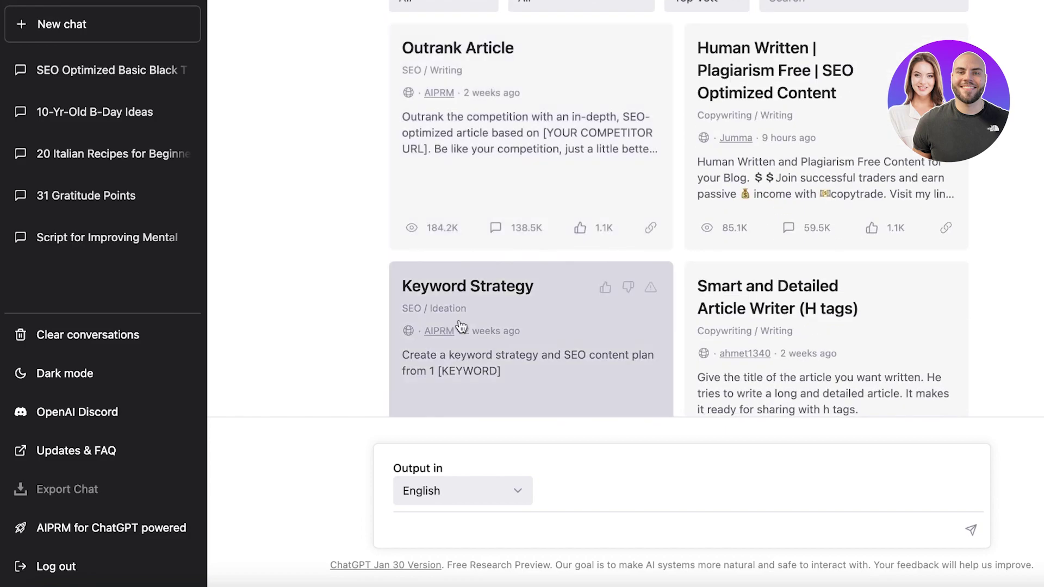
{"action": "scroll", "coordinate": [679, 209], "scroll_direction": "down", "scroll_amount": 3}
{"action": "scroll", "coordinate": [679, 209], "scroll_direction": "down", "scroll_amount": 3}
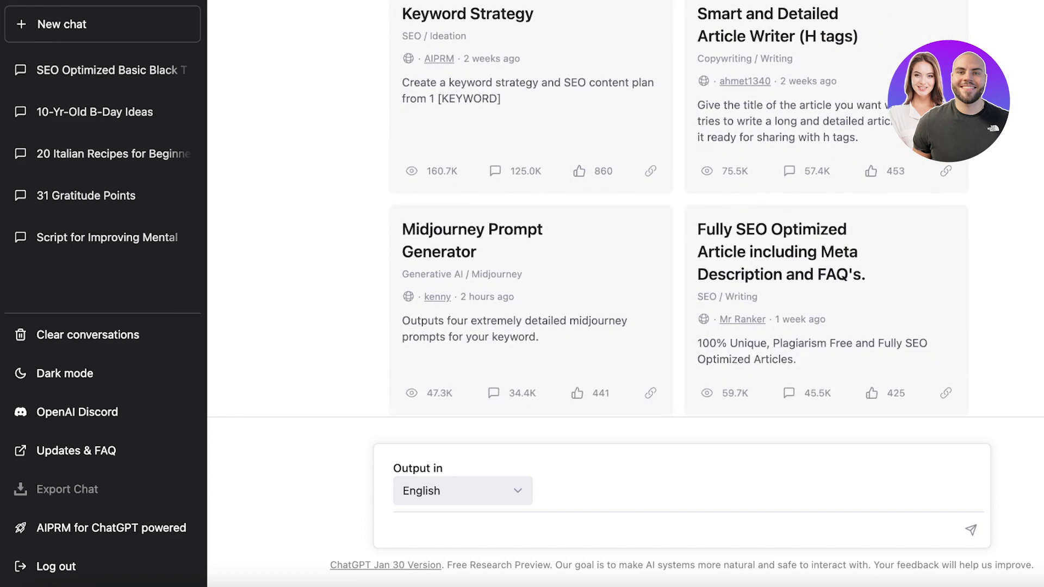
{"action": "scroll", "coordinate": [679, 209], "scroll_direction": "down", "scroll_amount": 1}
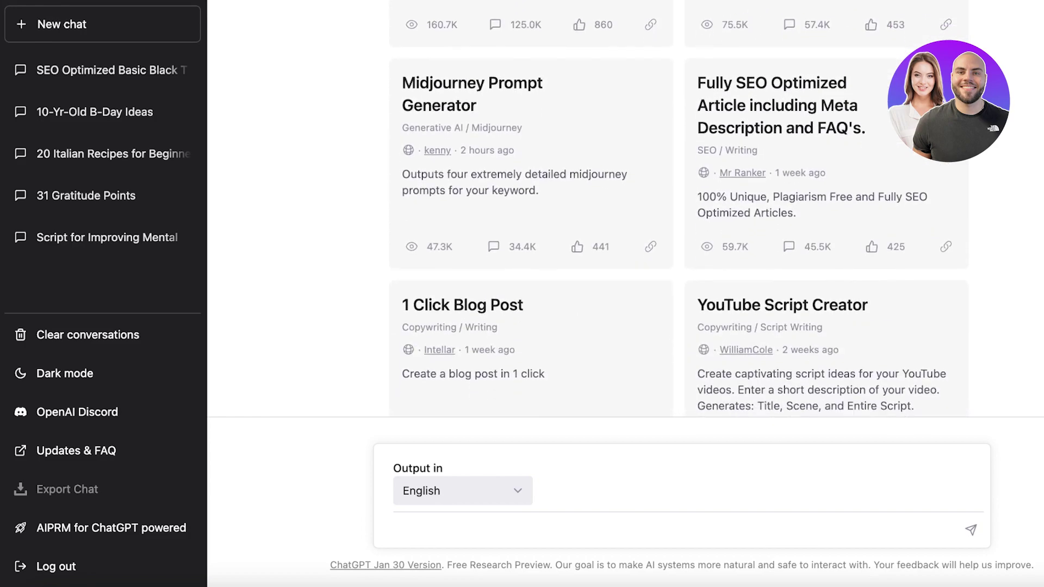
{"action": "scroll", "coordinate": [417, 179], "scroll_direction": "up", "scroll_amount": 7}
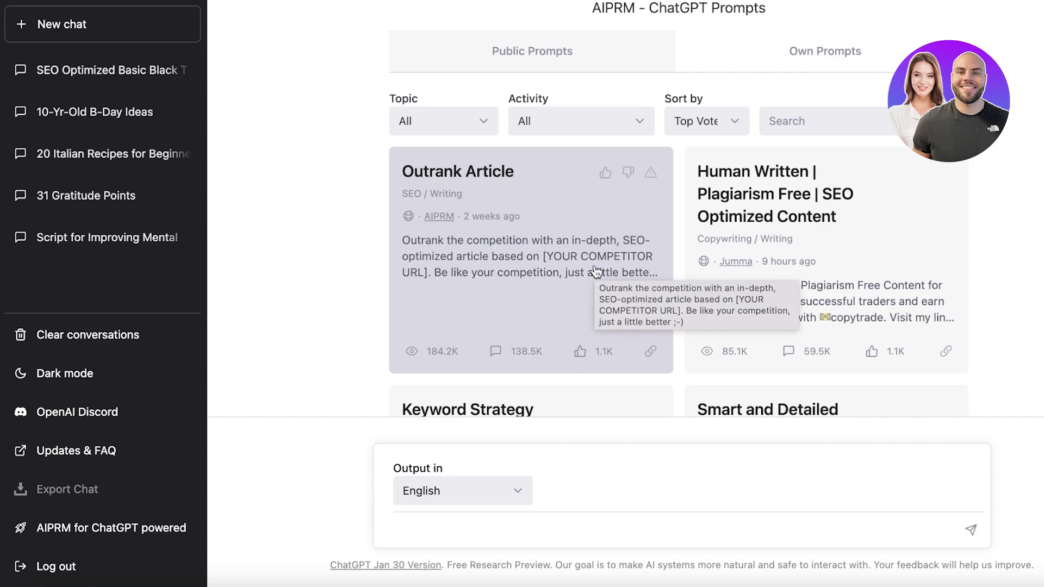
Load the Outrank Article template from the AIPRM public prompts list.
{"action": "left_click", "coordinate": [547, 257]}
{"action": "scroll", "coordinate": [551, 326], "scroll_direction": "down", "scroll_amount": 4}
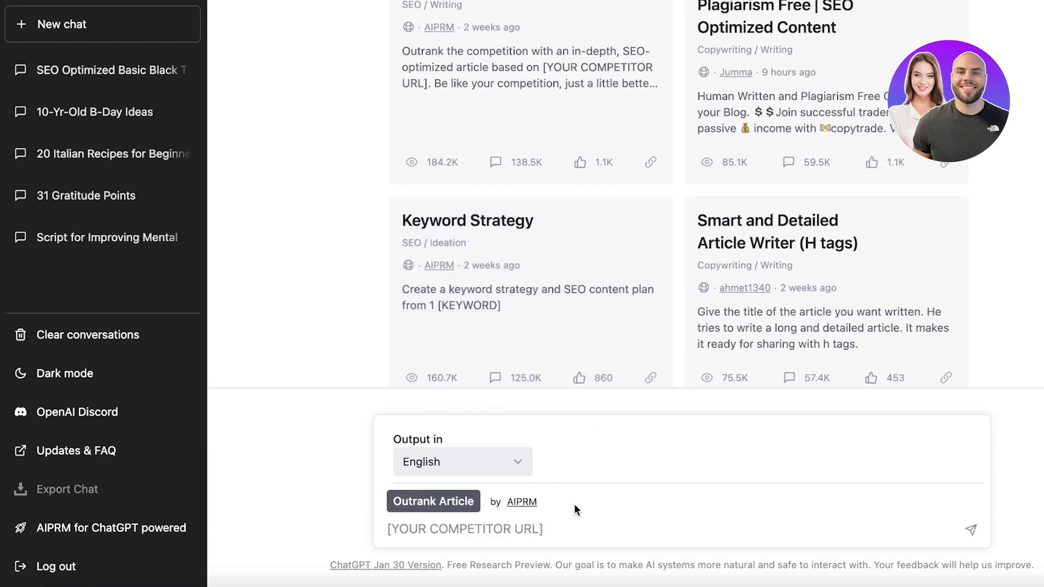
{"action": "scroll", "coordinate": [653, 182], "scroll_direction": "up", "scroll_amount": 5}
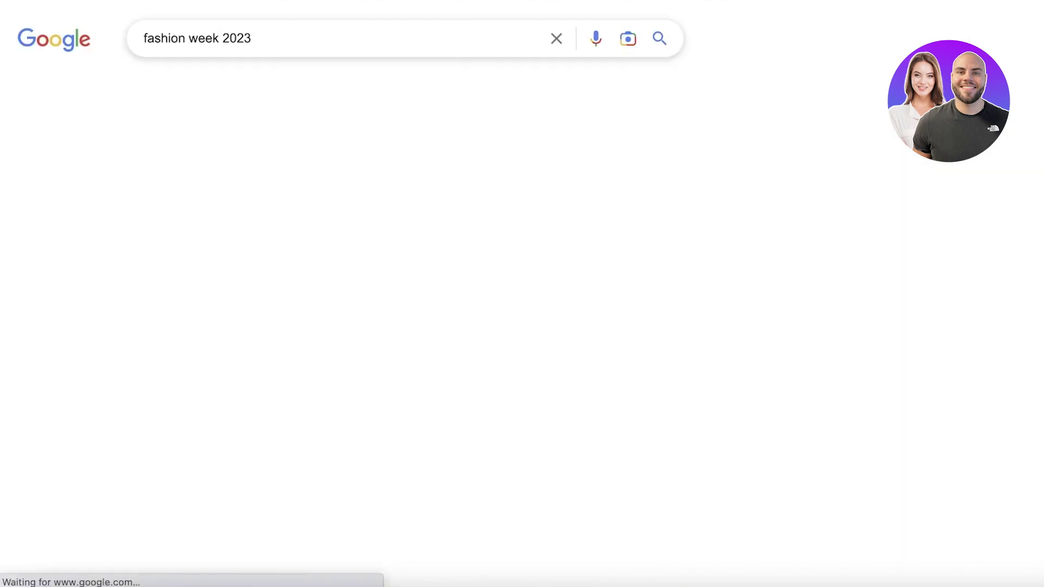
Open the BellaNaija ARISE Fashion Week 2023 Day 3 article and decline its notification request.
{"action": "scroll", "coordinate": [364, 402], "scroll_direction": "down", "scroll_amount": 15}
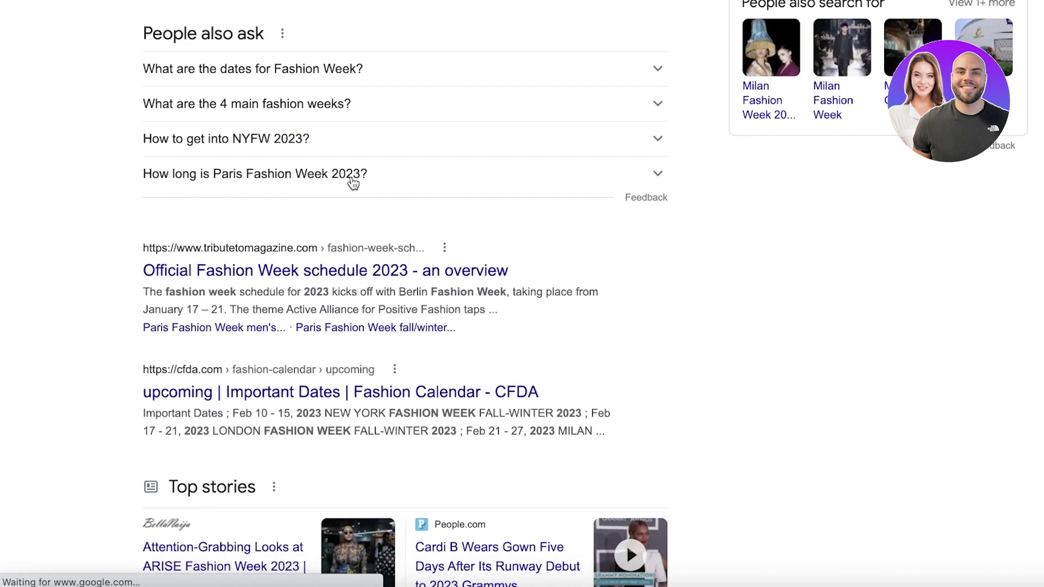
{"action": "scroll", "coordinate": [351, 335], "scroll_direction": "up", "scroll_amount": 9}
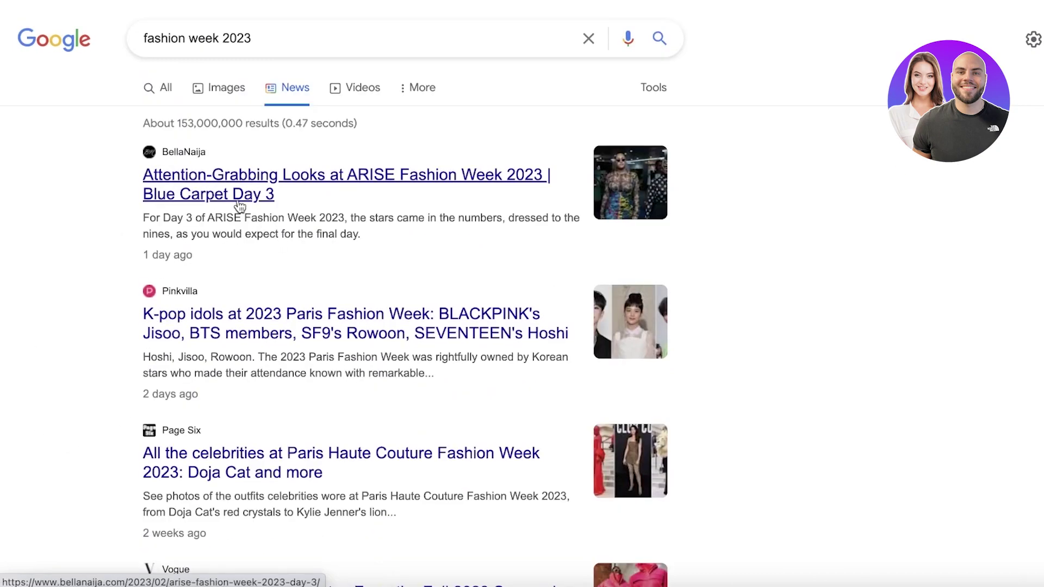
{"action": "left_click", "coordinate": [239, 207]}
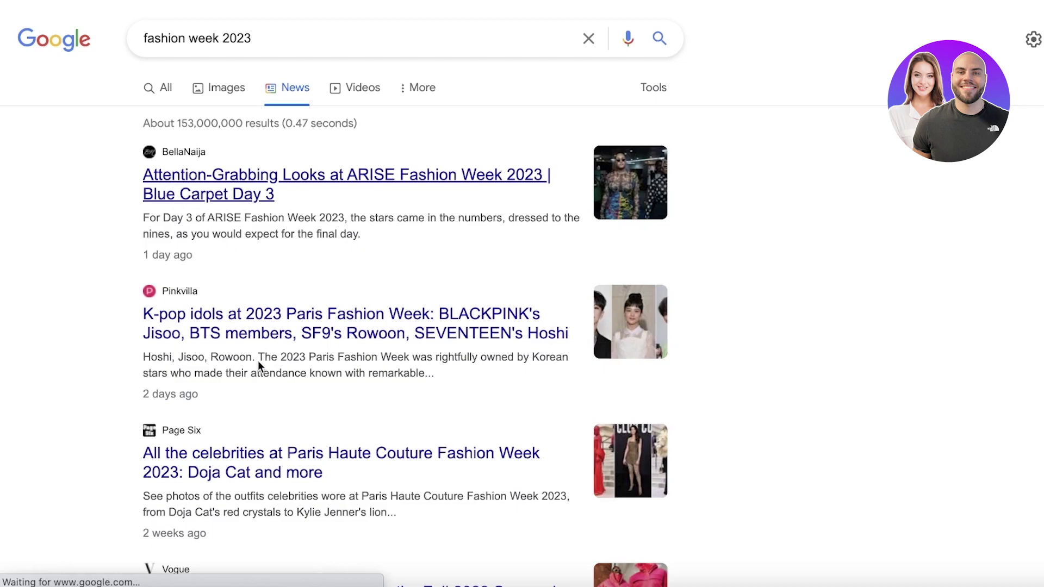
{"action": "right_click", "coordinate": [258, 3]}
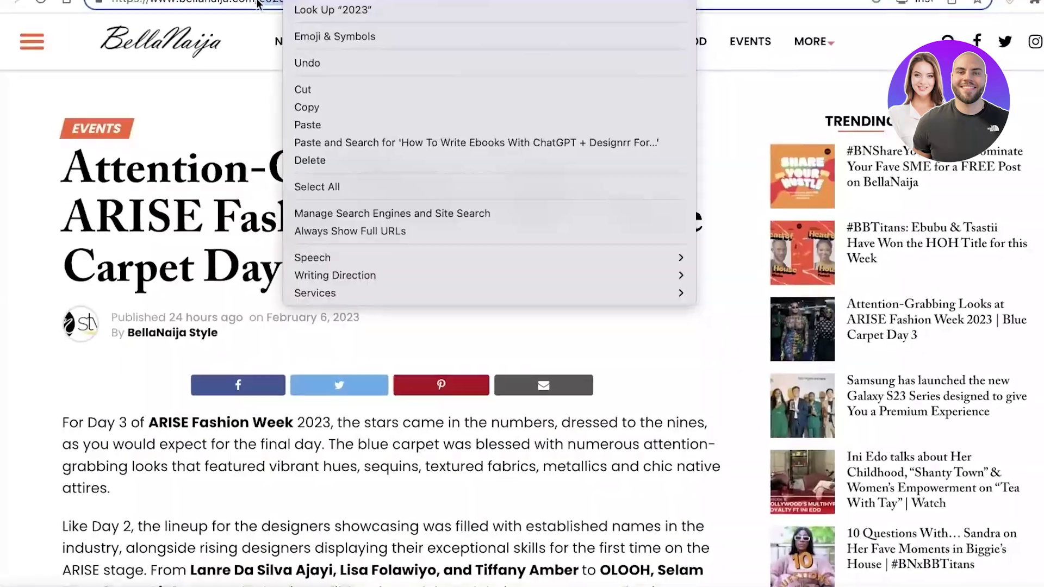
{"action": "left_click", "coordinate": [258, 3]}
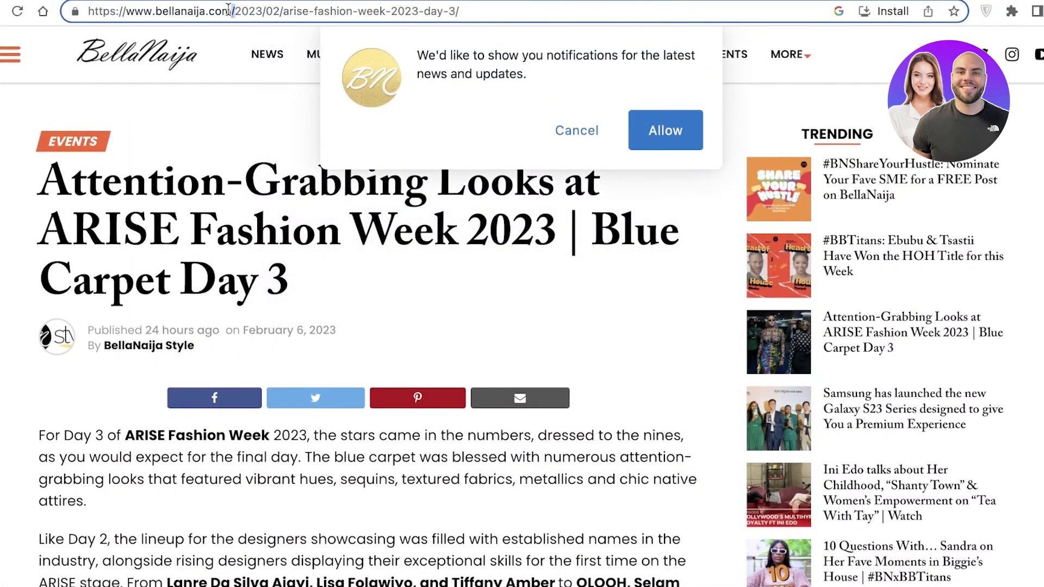
{"action": "left_click", "coordinate": [558, 136]}
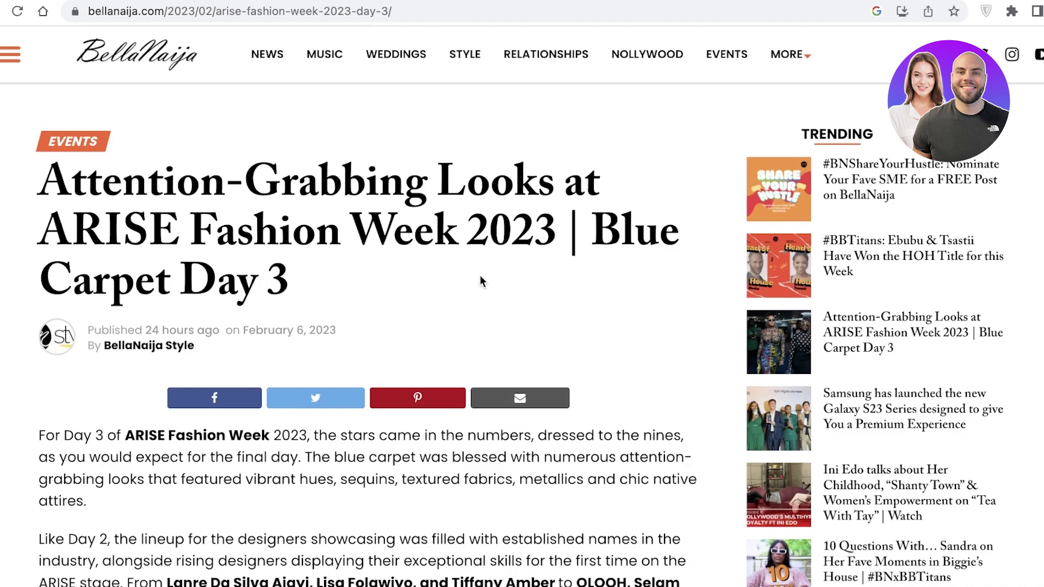
Copy the BellaNaija article URL, paste it as the Outrank Article competitor URL, and send.
{"action": "left_click", "coordinate": [410, 4]}
{"action": "right_click", "coordinate": [410, 4]}
{"action": "left_click", "coordinate": [445, 112]}
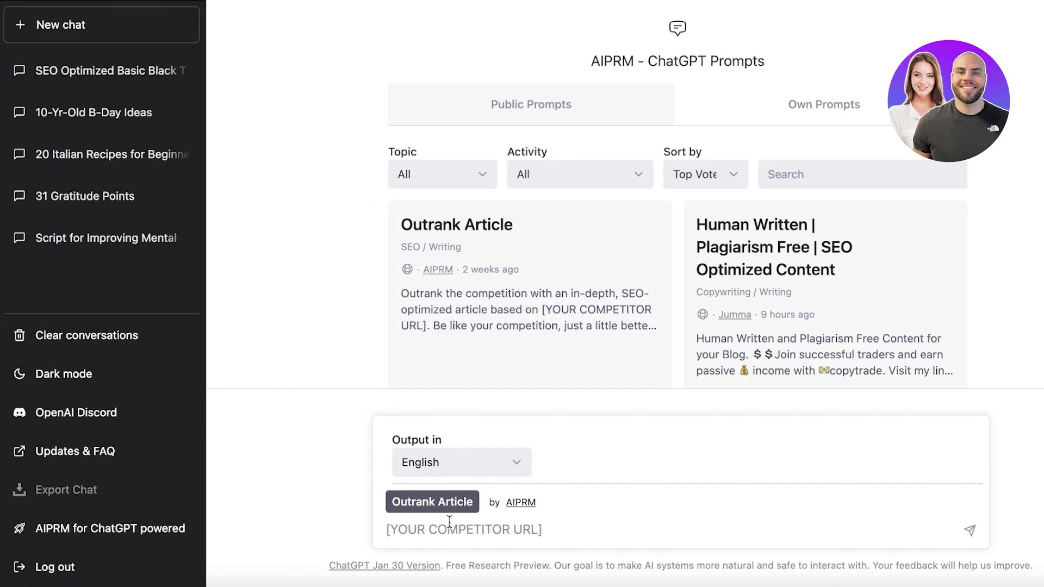
{"action": "right_click", "coordinate": [453, 528]}
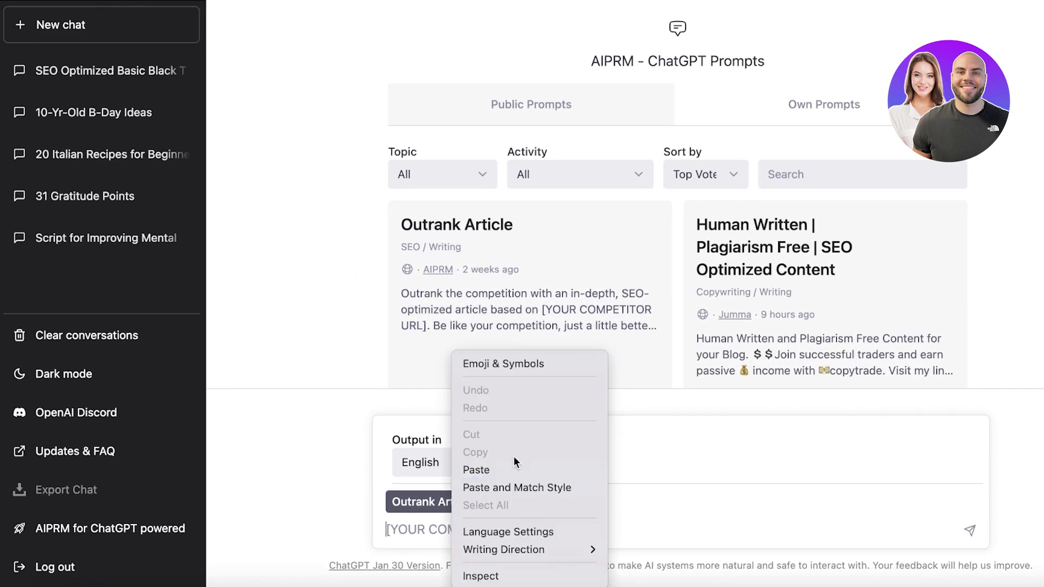
{"action": "left_click", "coordinate": [510, 471]}
{"action": "left_click", "coordinate": [970, 530]}
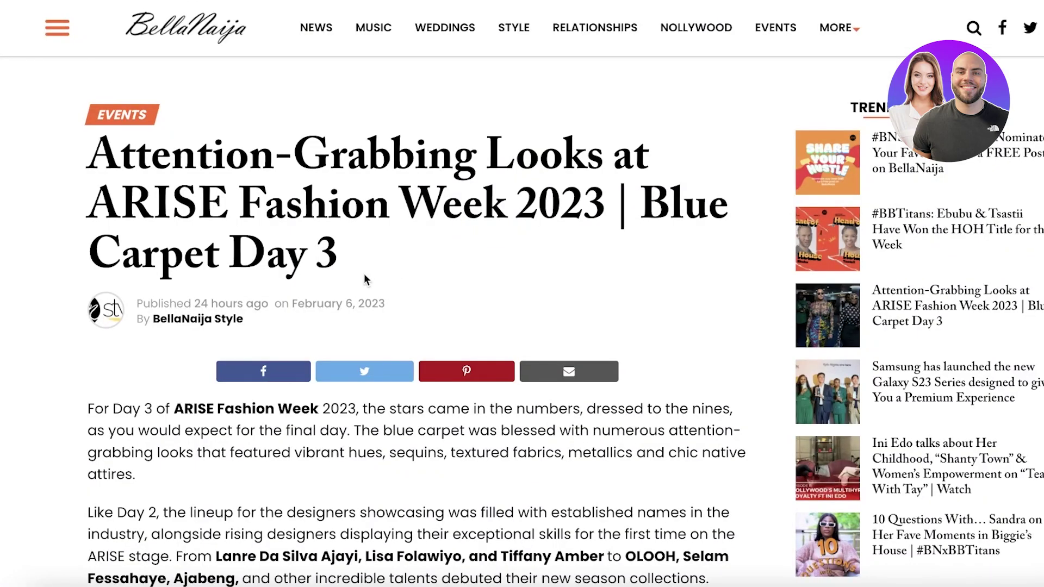
{"action": "scroll", "coordinate": [312, 270], "scroll_direction": "down", "scroll_amount": 10}
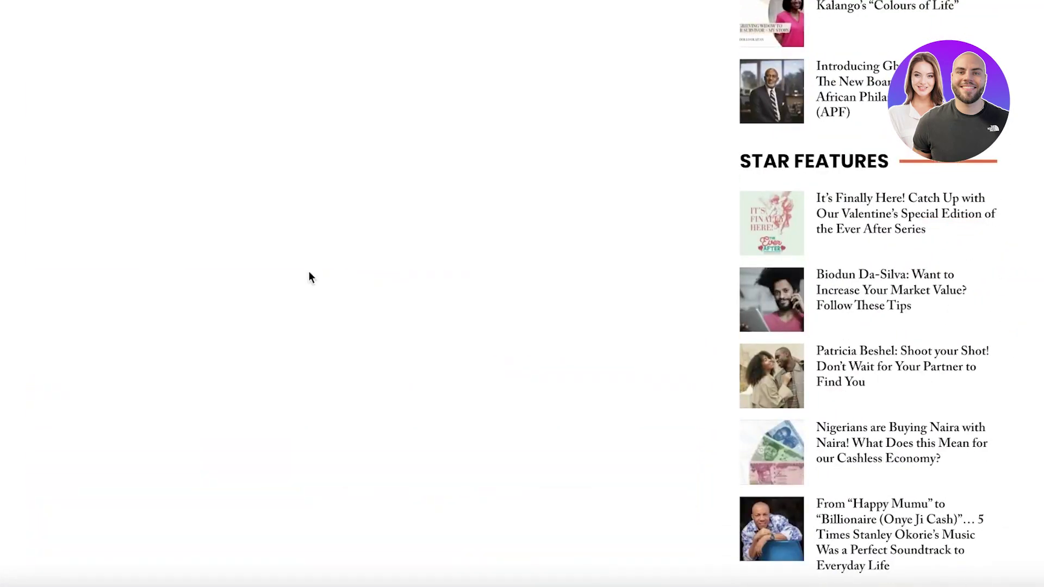
{"action": "scroll", "coordinate": [381, 255], "scroll_direction": "down", "scroll_amount": 15}
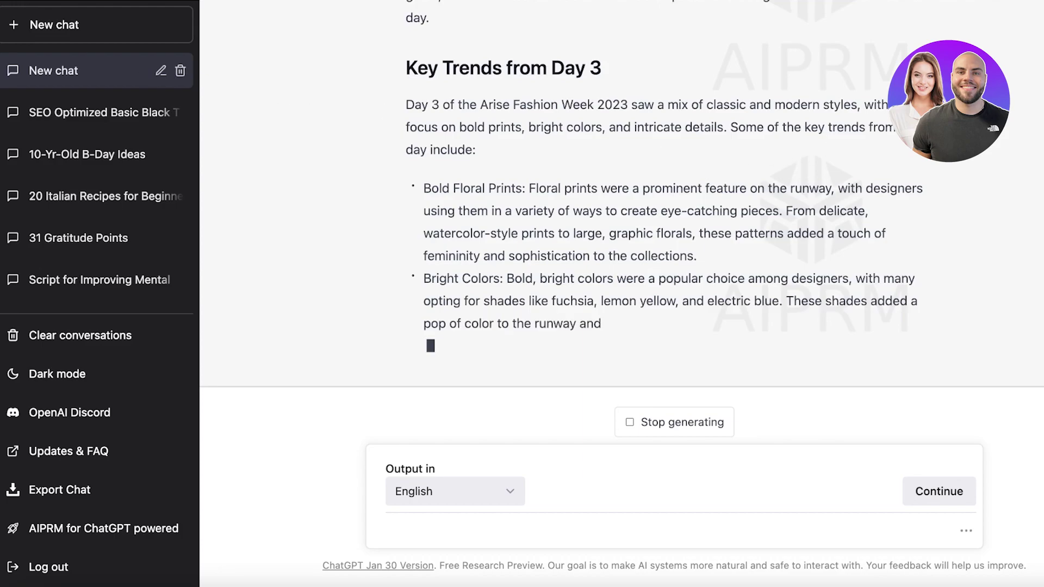
Open a new chat, glance back at the Fashion Week conversation, and dismiss the high-demand warning.
{"action": "left_click", "coordinate": [19, 23]}
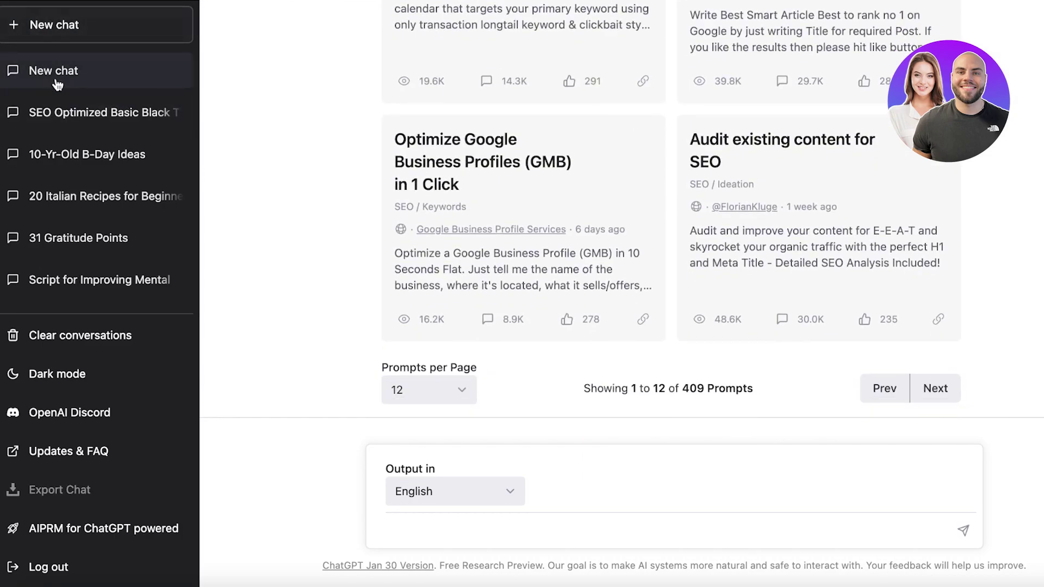
{"action": "left_click", "coordinate": [25, 71]}
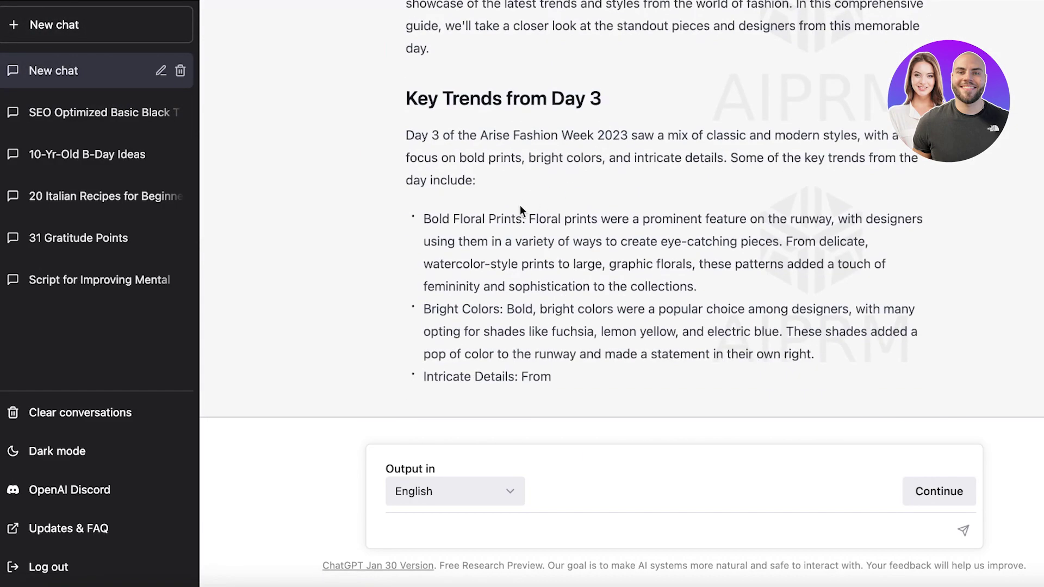
{"action": "scroll", "coordinate": [520, 205], "scroll_direction": "up", "scroll_amount": 10}
{"action": "left_click", "coordinate": [107, 30]}
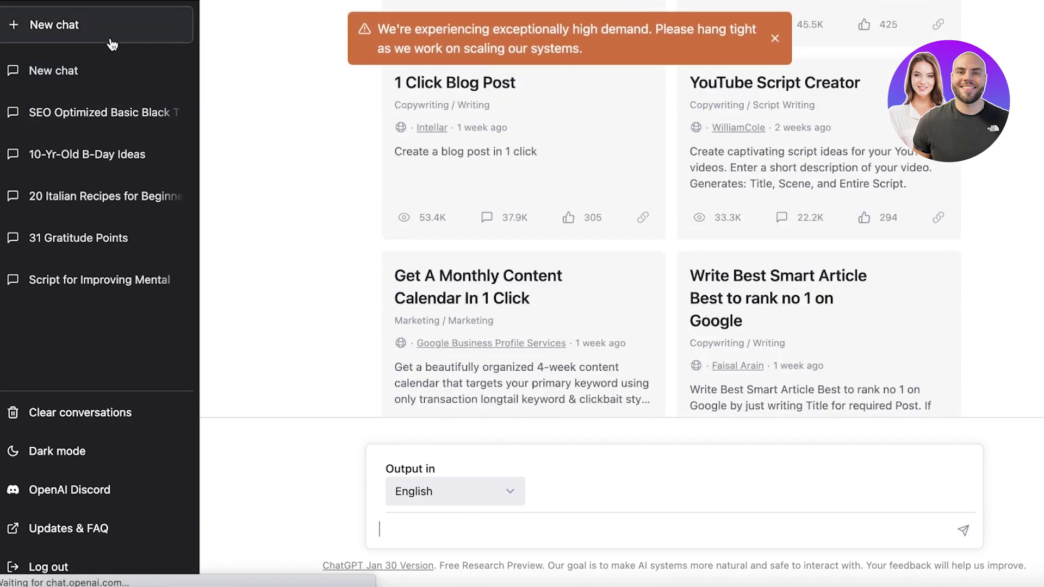
{"action": "scroll", "coordinate": [661, 58], "scroll_direction": "up", "scroll_amount": 7}
{"action": "left_click", "coordinate": [776, 36]}
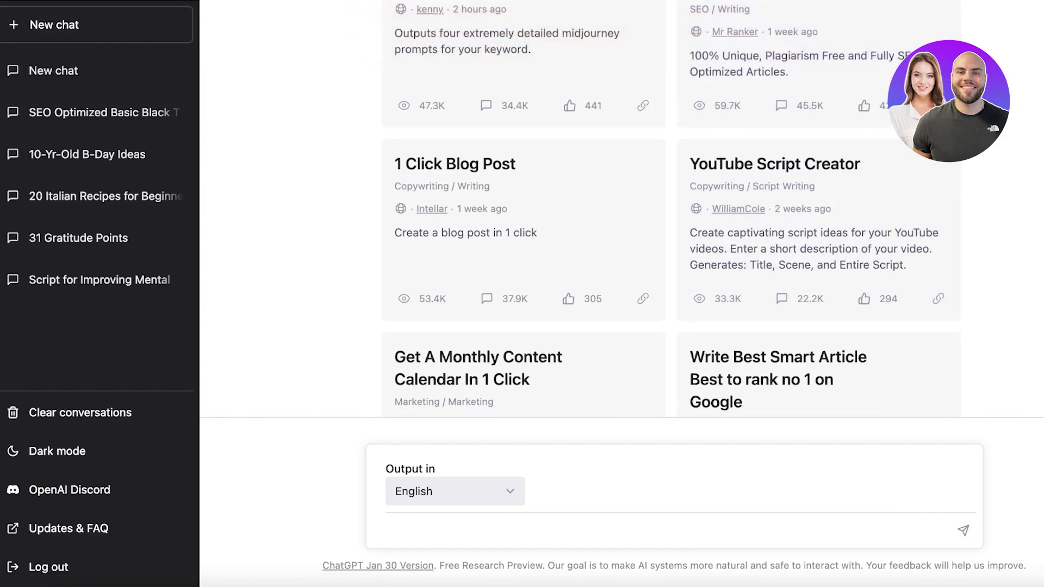
Scroll through the 409 AIPRM public prompts to find Keyword Strategy.
{"action": "scroll", "coordinate": [671, 218], "scroll_direction": "up", "scroll_amount": 8}
{"action": "scroll", "coordinate": [671, 217], "scroll_direction": "down", "scroll_amount": 5}
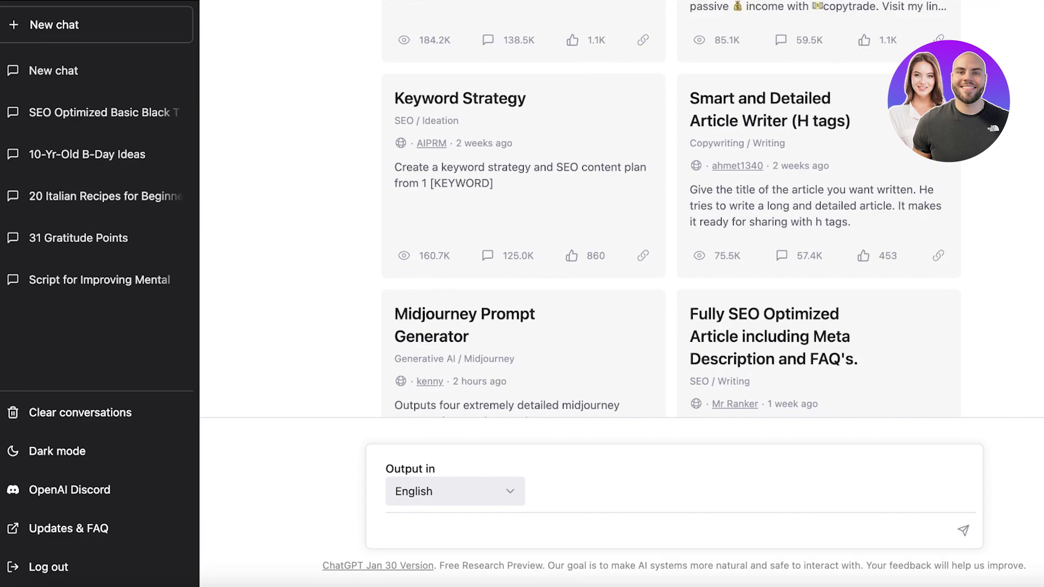
{"action": "scroll", "coordinate": [1042, 233], "scroll_direction": "down", "scroll_amount": 7}
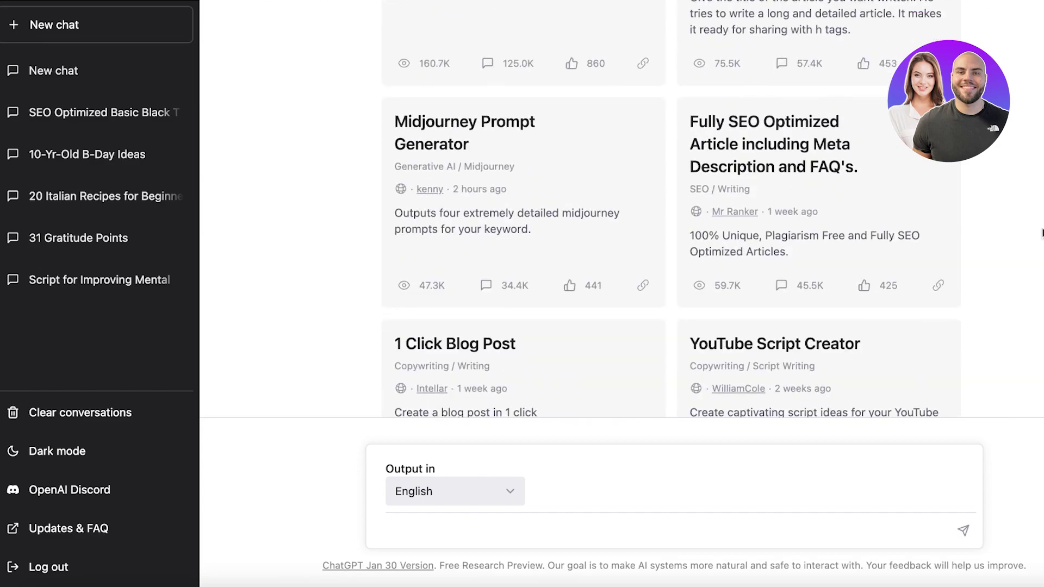
{"action": "scroll", "coordinate": [1019, 221], "scroll_direction": "up", "scroll_amount": 4}
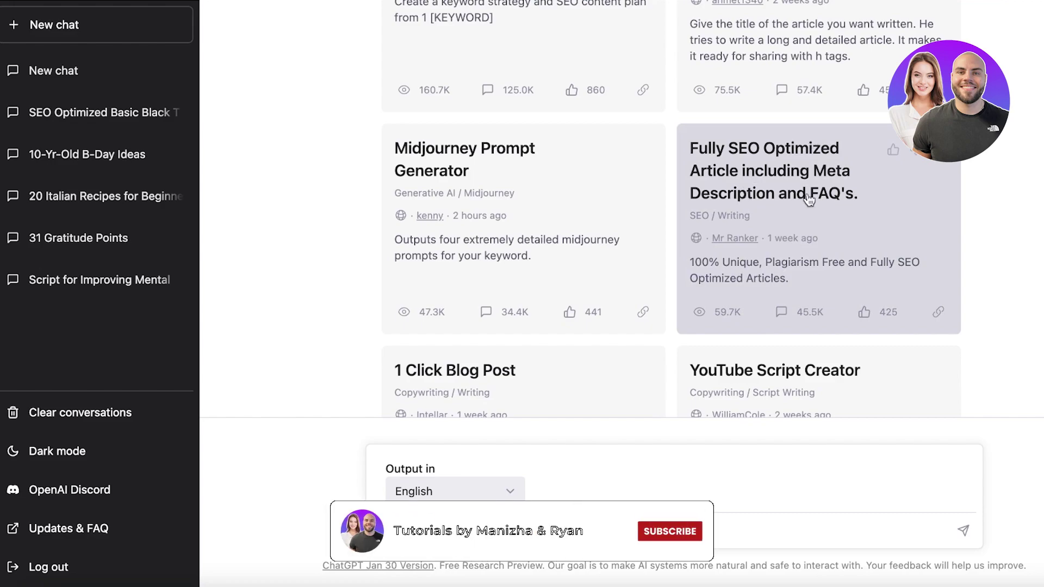
{"action": "scroll", "coordinate": [814, 148], "scroll_direction": "up", "scroll_amount": 3}
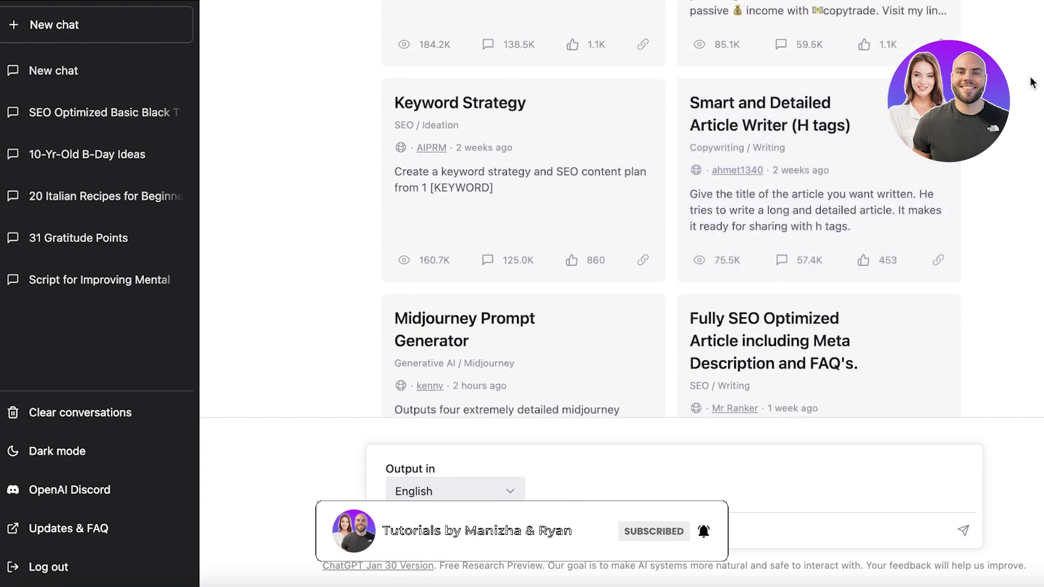
{"action": "scroll", "coordinate": [1032, 90], "scroll_direction": "up", "scroll_amount": 3}
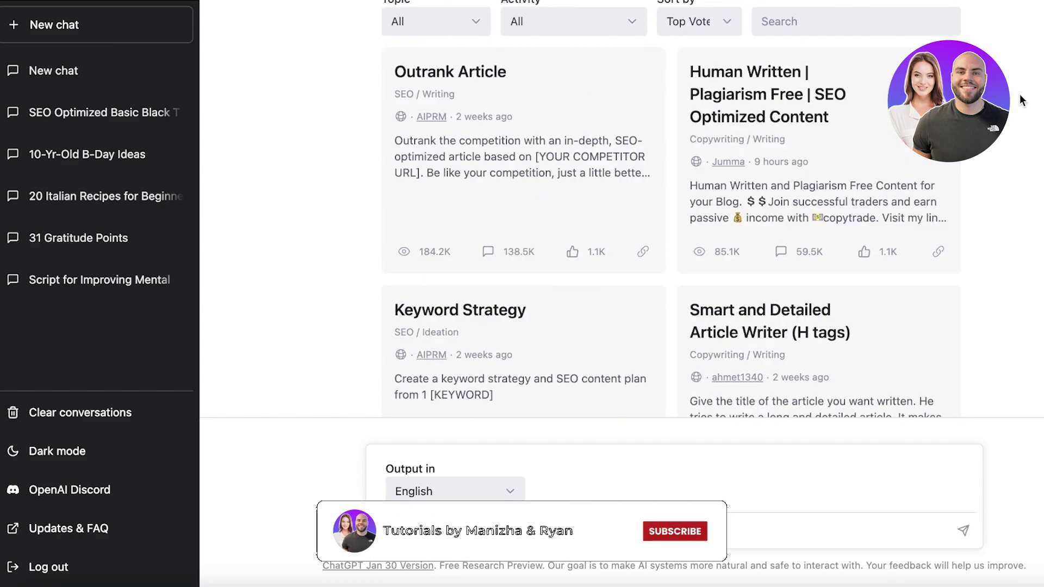
{"action": "scroll", "coordinate": [1032, 100], "scroll_direction": "down", "scroll_amount": 10}
{"action": "scroll", "coordinate": [1025, 103], "scroll_direction": "up", "scroll_amount": 5}
{"action": "scroll", "coordinate": [1021, 103], "scroll_direction": "up", "scroll_amount": 3}
{"action": "scroll", "coordinate": [1022, 106], "scroll_direction": "down", "scroll_amount": 10}
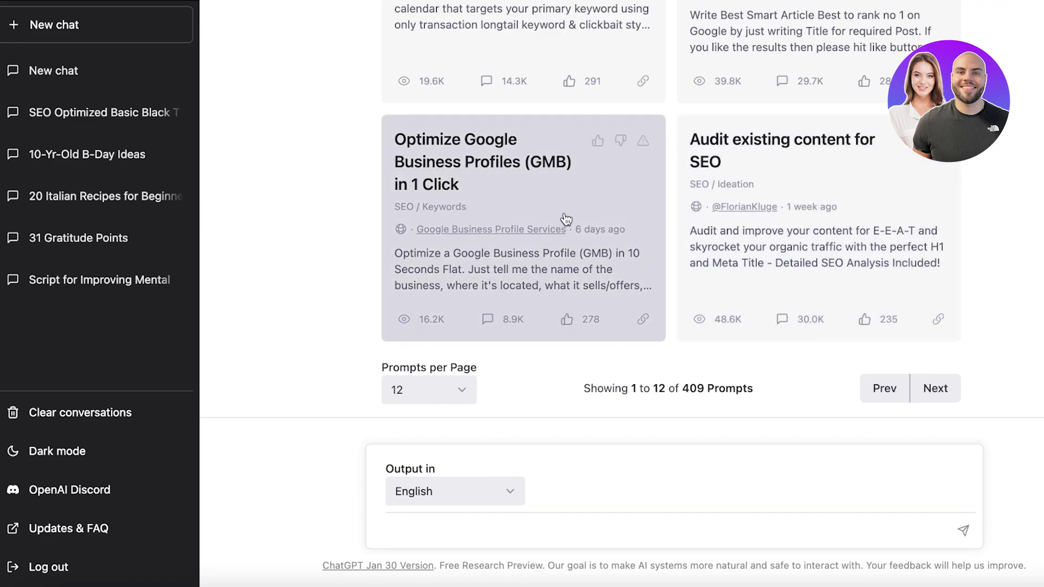
{"action": "scroll", "coordinate": [297, 157], "scroll_direction": "up", "scroll_amount": 1}
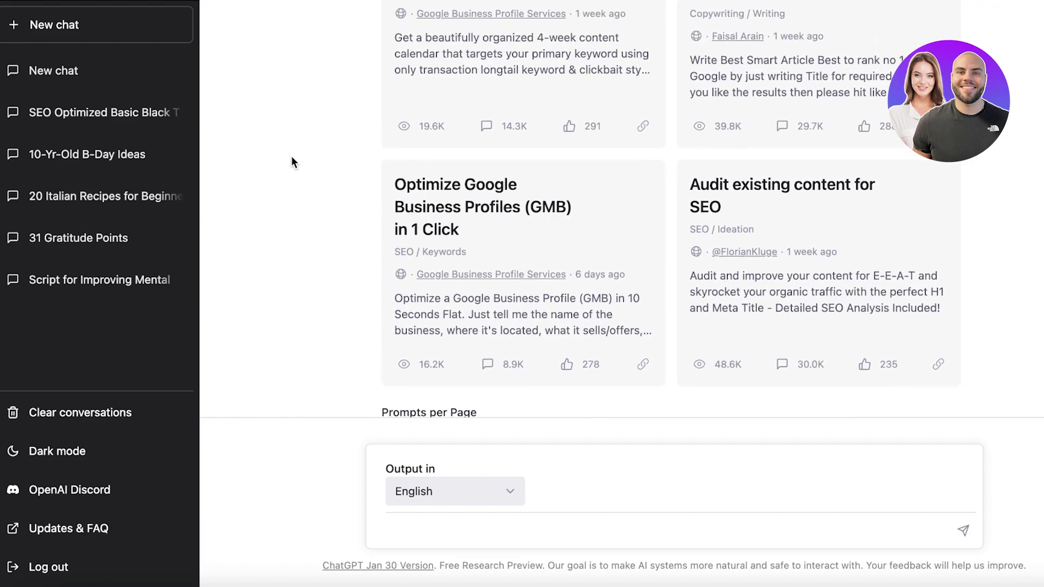
{"action": "scroll", "coordinate": [292, 161], "scroll_direction": "up", "scroll_amount": 10}
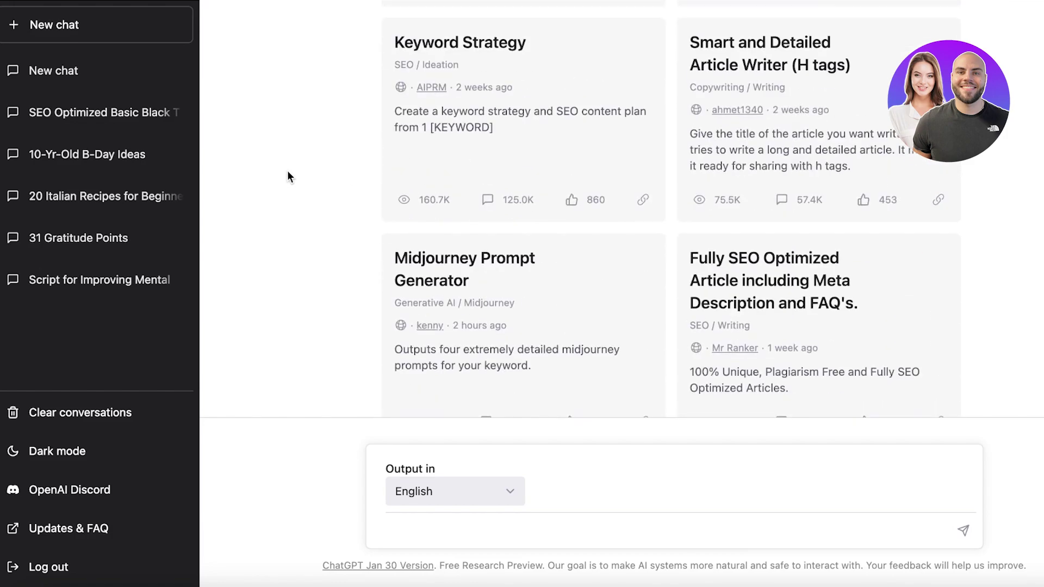
{"action": "scroll", "coordinate": [288, 176], "scroll_direction": "up", "scroll_amount": 1}
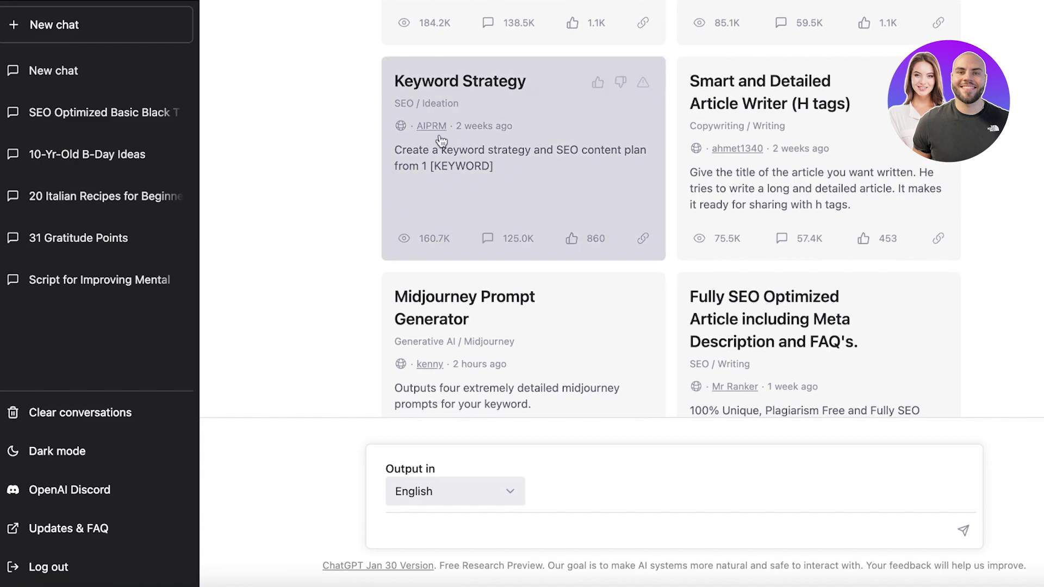
Run the Keyword Strategy prompt with the keyword 'fashion week 2023'.
{"action": "left_click", "coordinate": [476, 149]}
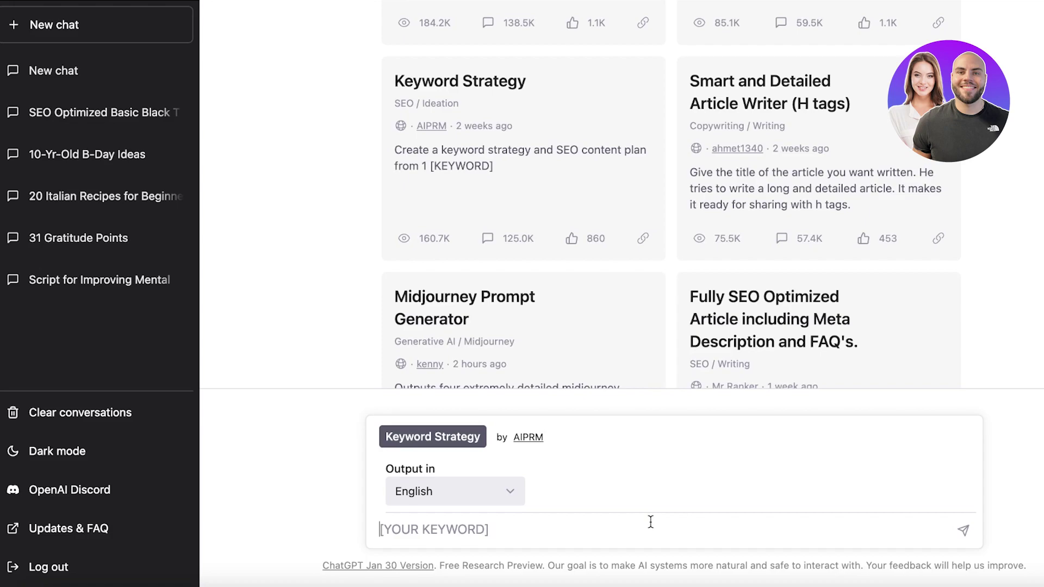
{"action": "type", "text": "fashion week 2023"}
{"action": "key", "text": "Return"}
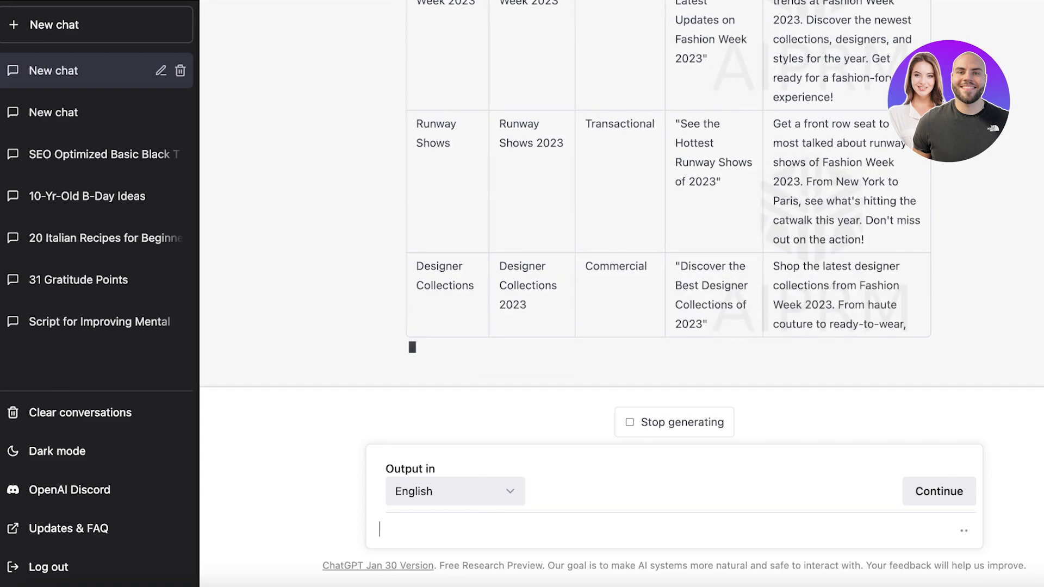
Scroll through the streaming keyword table until the Beauty and Behind the Scenes rows finish.
{"action": "scroll", "coordinate": [824, 369], "scroll_direction": "up", "scroll_amount": 5}
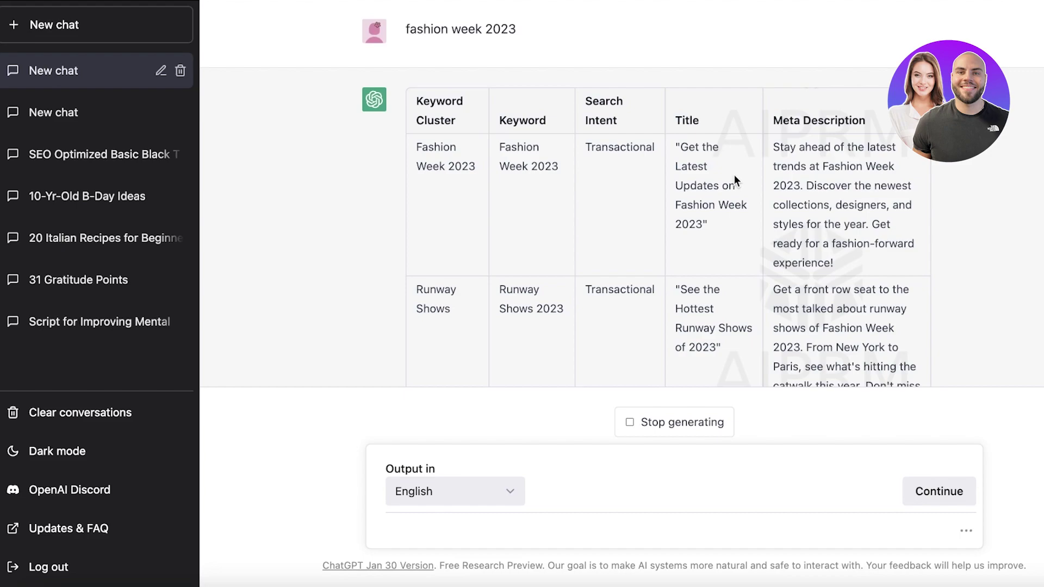
{"action": "scroll", "coordinate": [734, 174], "scroll_direction": "down", "scroll_amount": 6}
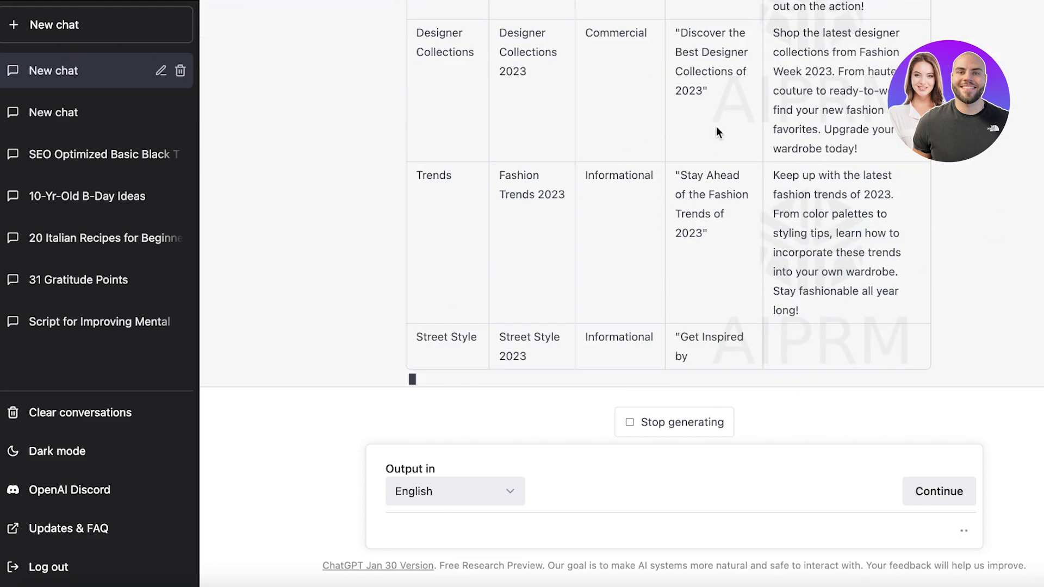
{"action": "scroll", "coordinate": [756, 162], "scroll_direction": "up", "scroll_amount": 7}
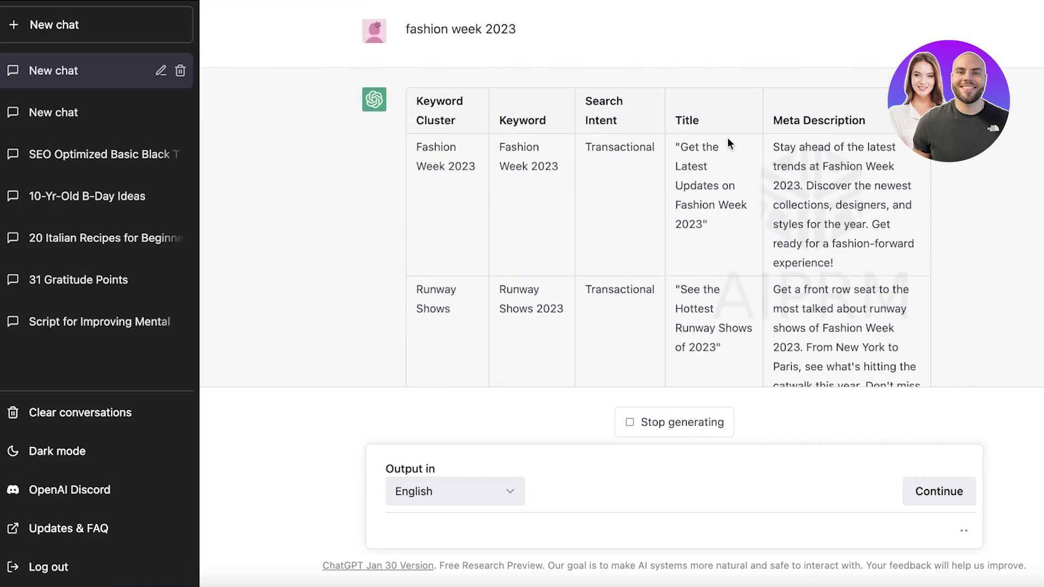
{"action": "scroll", "coordinate": [707, 133], "scroll_direction": "down", "scroll_amount": 3}
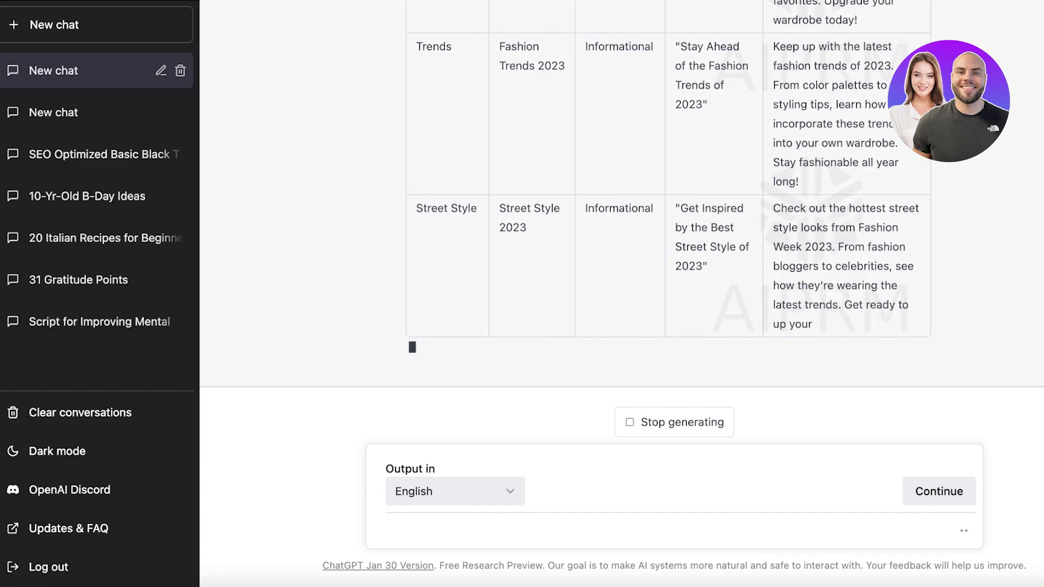
{"action": "scroll", "coordinate": [796, 211], "scroll_direction": "up", "scroll_amount": 2}
{"action": "scroll", "coordinate": [668, 194], "scroll_direction": "up", "scroll_amount": 8}
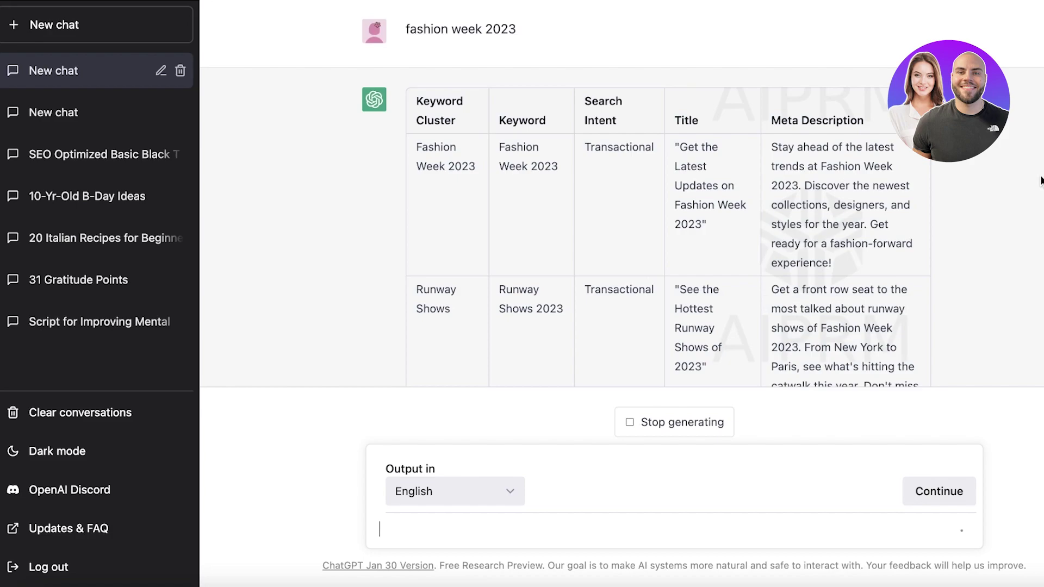
{"action": "scroll", "coordinate": [698, 262], "scroll_direction": "down", "scroll_amount": 15}
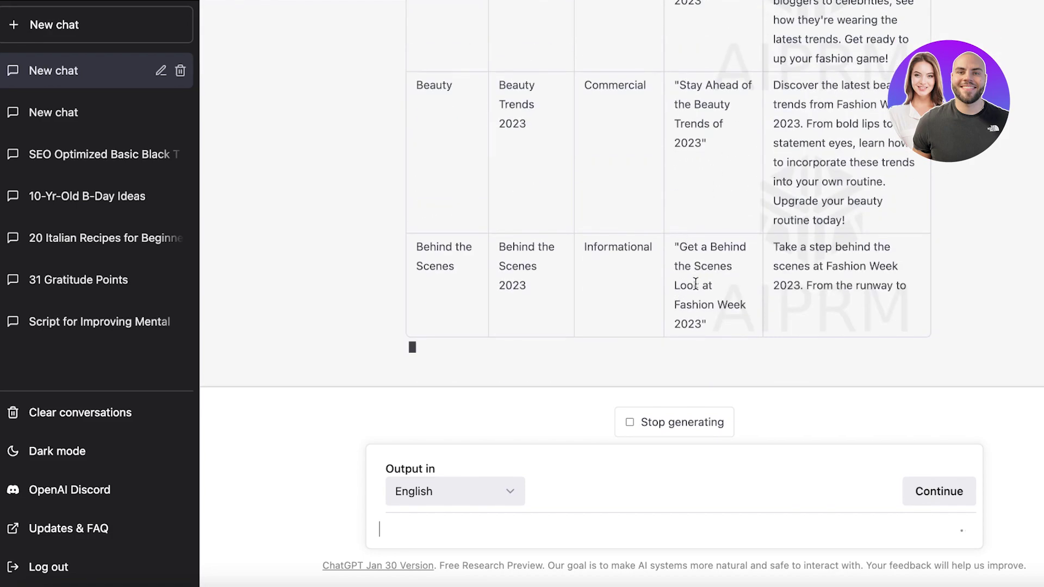
{"action": "scroll", "coordinate": [699, 288], "scroll_direction": "up", "scroll_amount": 10}
{"action": "scroll", "coordinate": [697, 288], "scroll_direction": "up", "scroll_amount": 6}
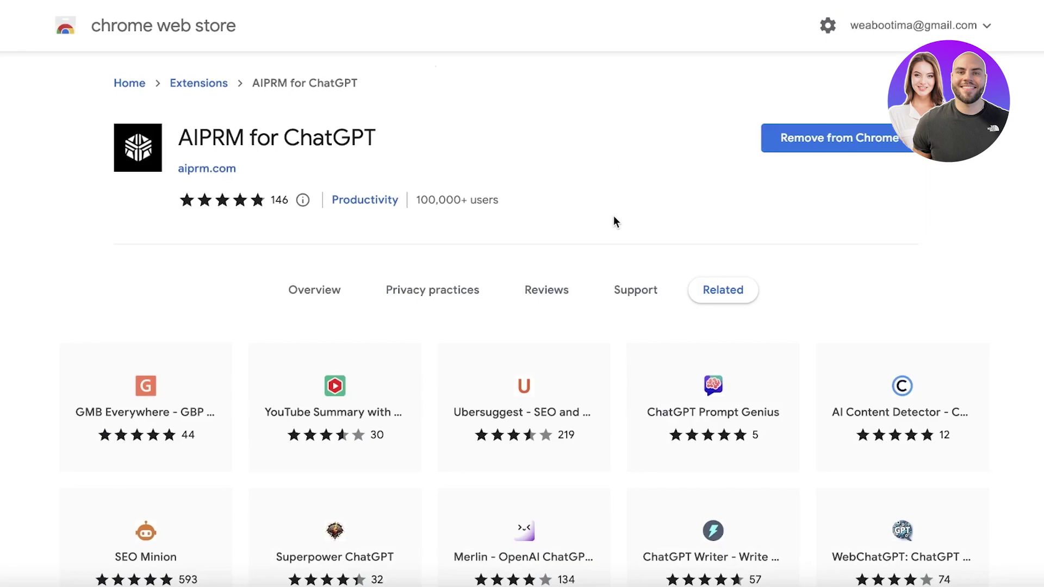
{"action": "scroll", "coordinate": [614, 217], "scroll_direction": "down", "scroll_amount": 1}
{"action": "scroll", "coordinate": [671, 143], "scroll_direction": "up", "scroll_amount": 1}
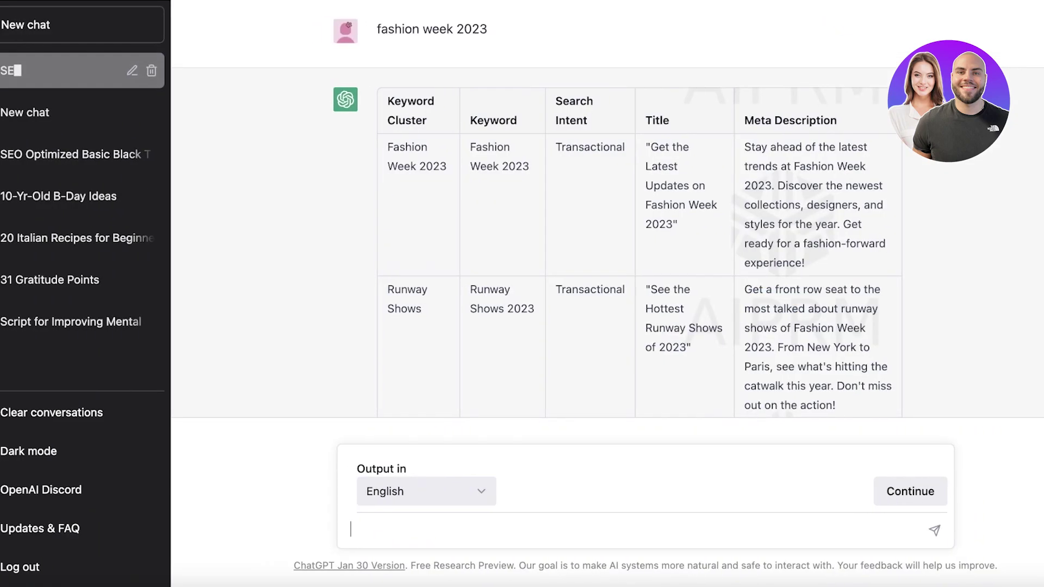
{"action": "scroll", "coordinate": [779, 189], "scroll_direction": "down", "scroll_amount": 10}
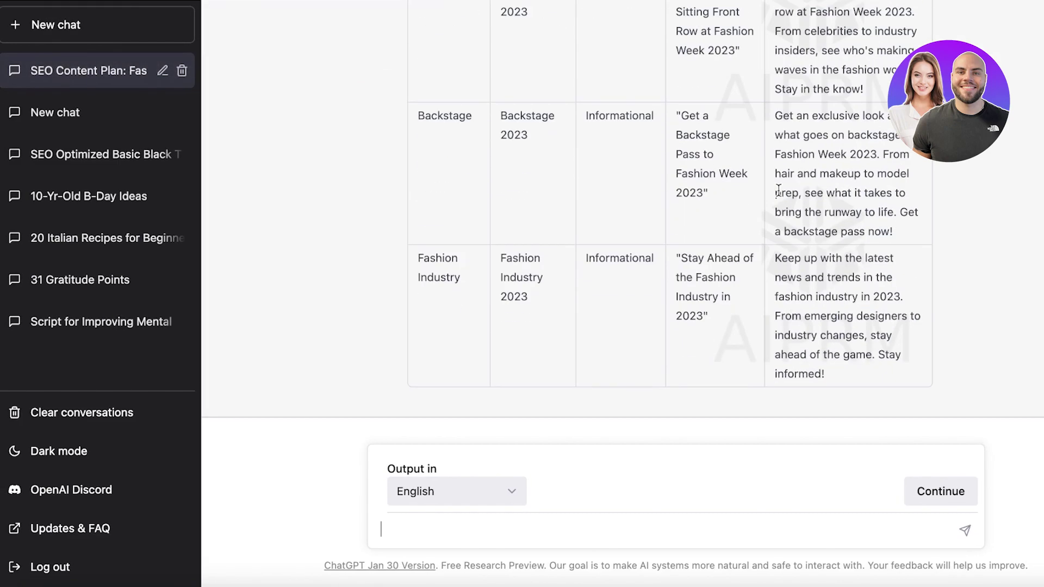
{"action": "scroll", "coordinate": [772, 198], "scroll_direction": "up", "scroll_amount": 8}
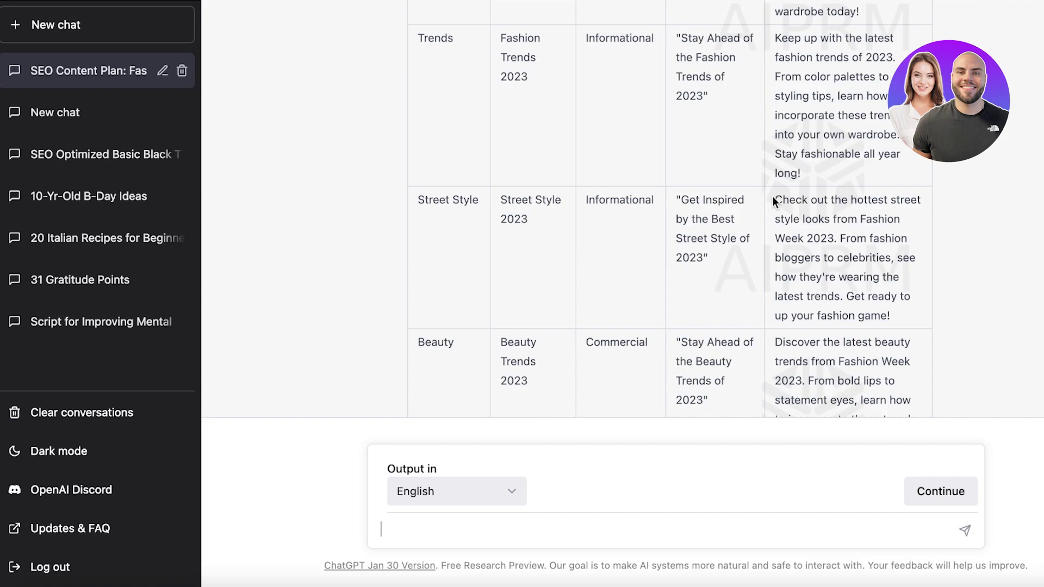
{"action": "scroll", "coordinate": [756, 246], "scroll_direction": "up", "scroll_amount": 10}
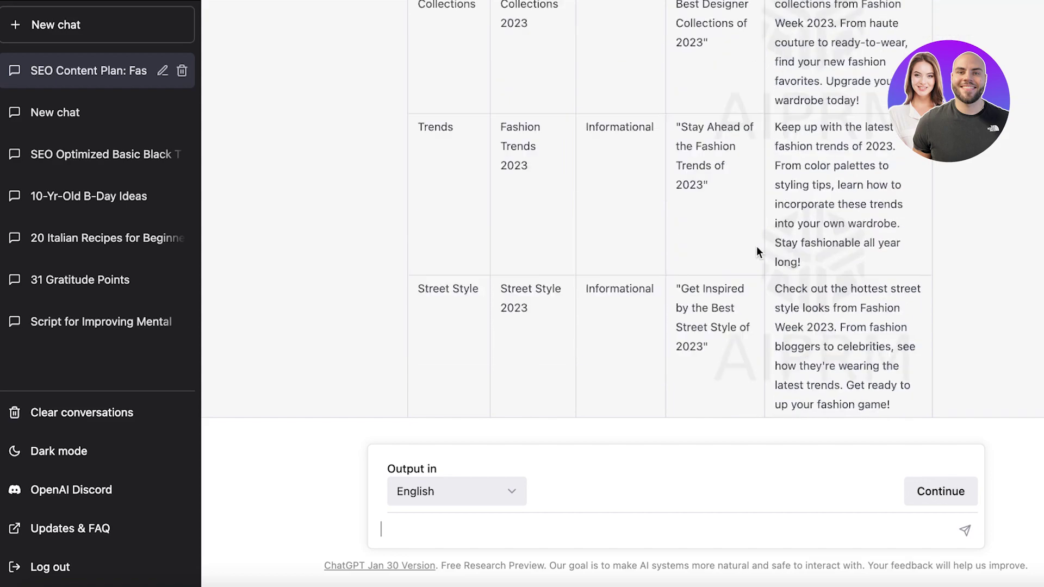